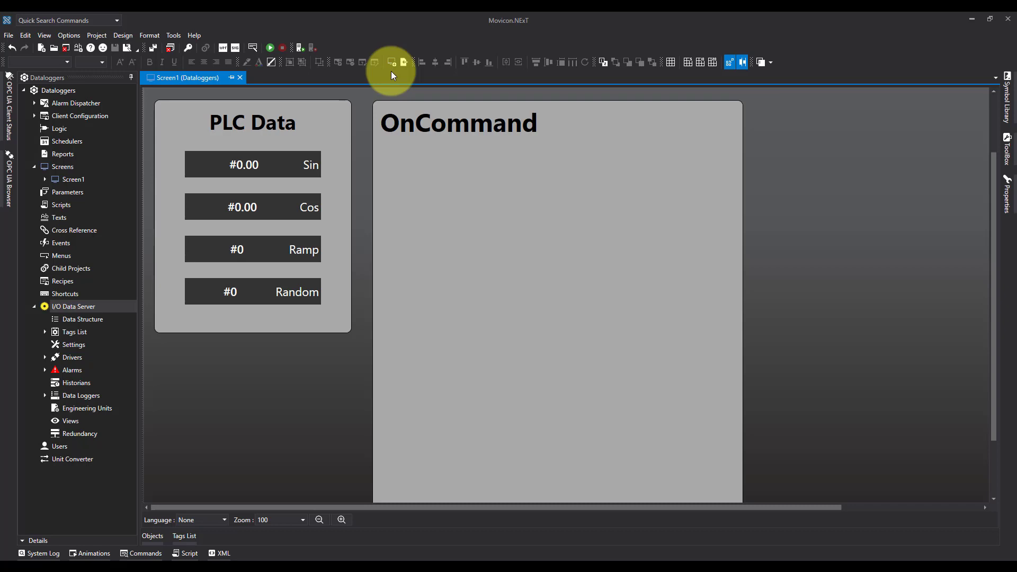
# Step: Open the I/O Data Server, check its Drivers, and return to the Cos/Ramp/Random/Sin tag list
pyautogui.doubleClick(77, 308)
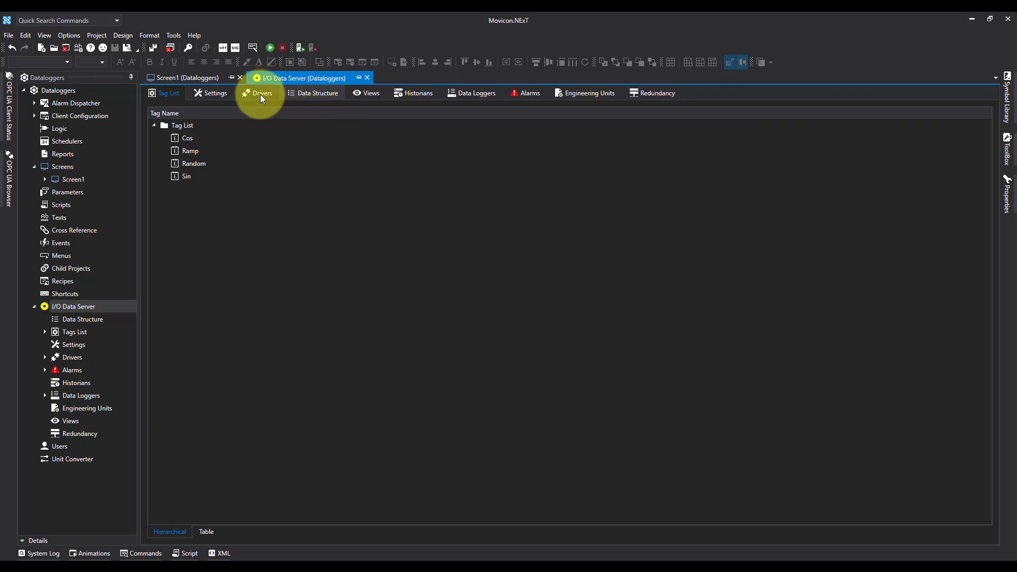
pyautogui.click(260, 94)
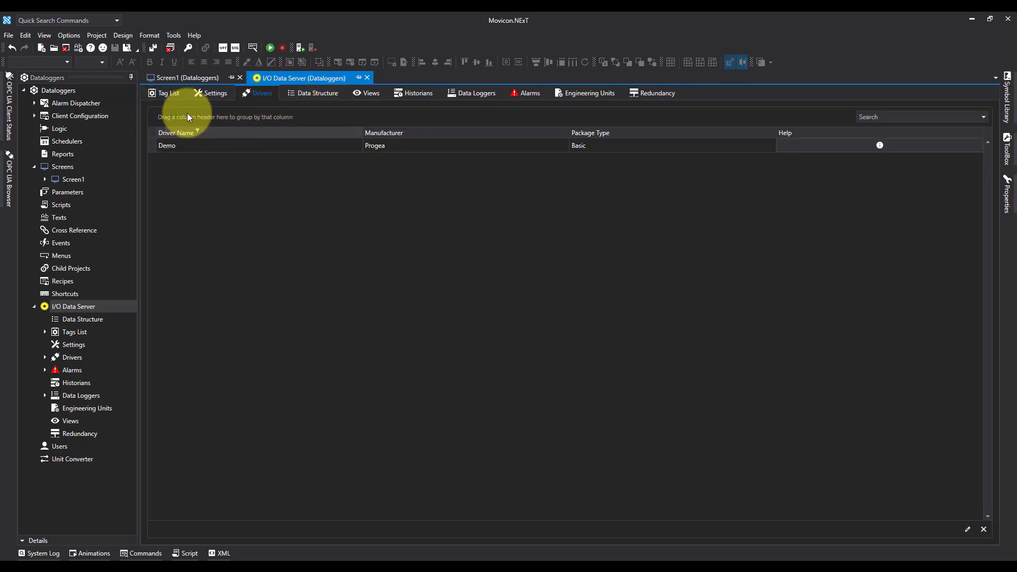
pyautogui.click(174, 94)
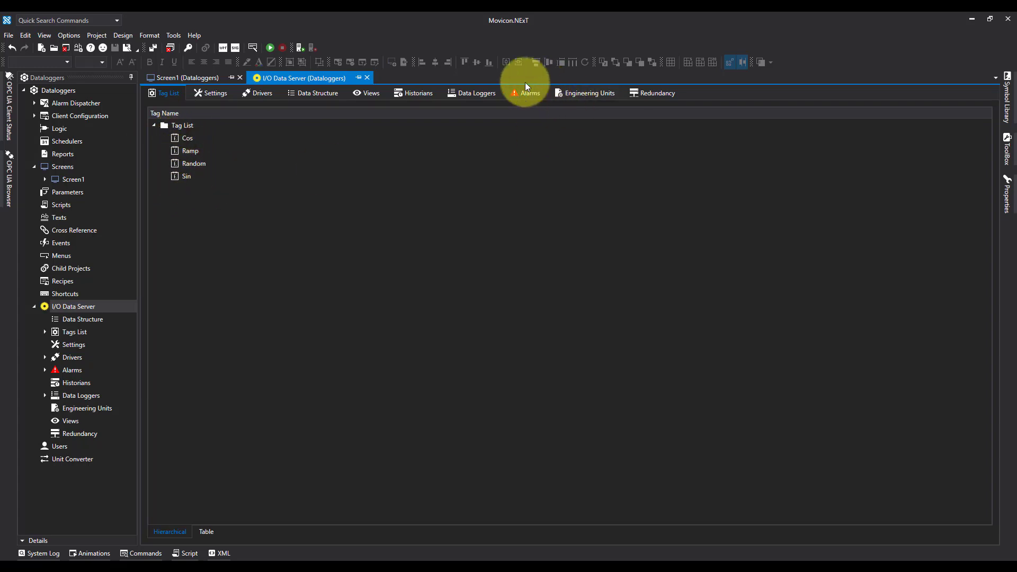
# Step: Add a new data logger under Data Loggers and rename it DL_command in its properties
pyautogui.click(470, 93)
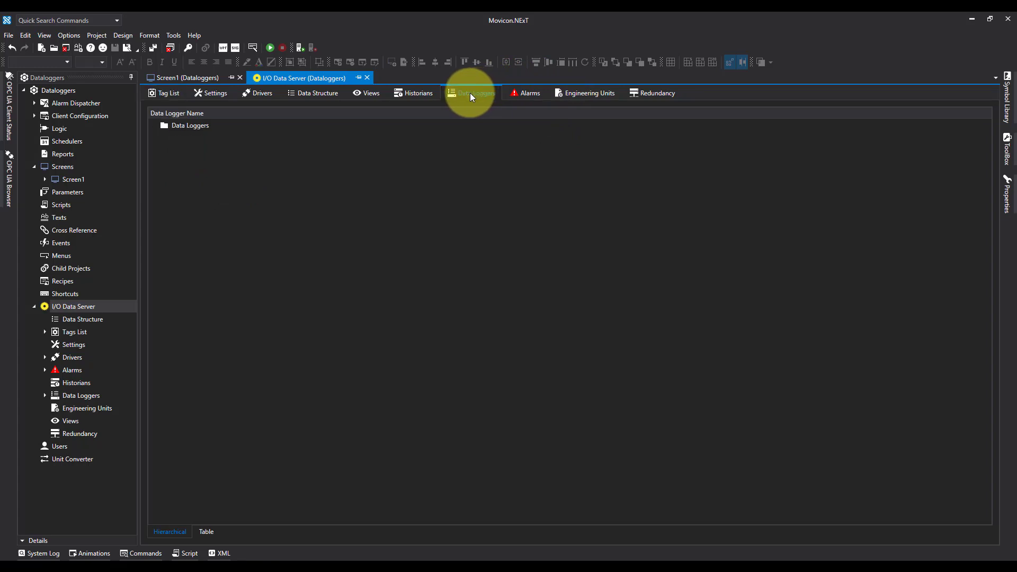
pyautogui.rightClick(178, 154)
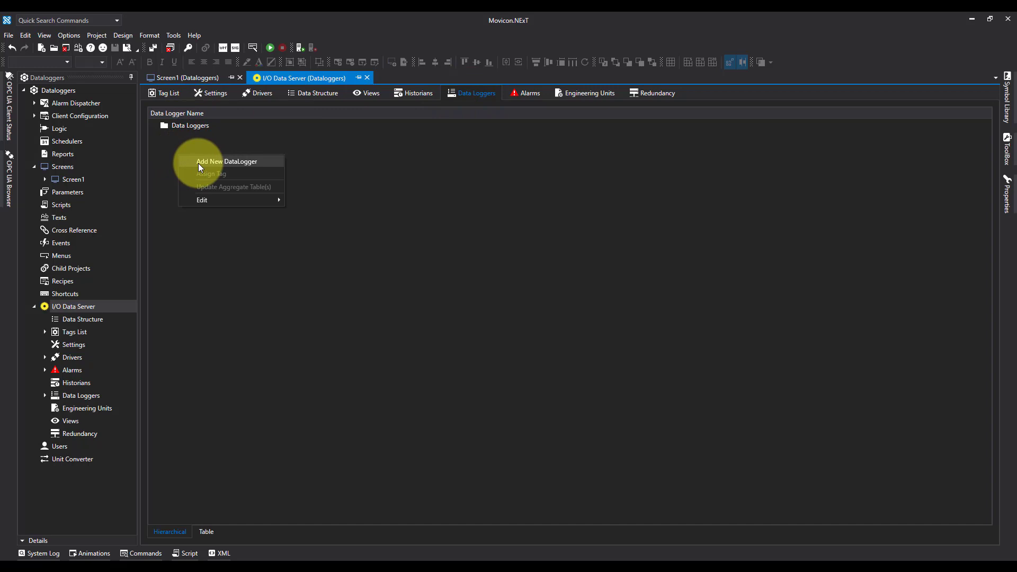
pyautogui.click(230, 161)
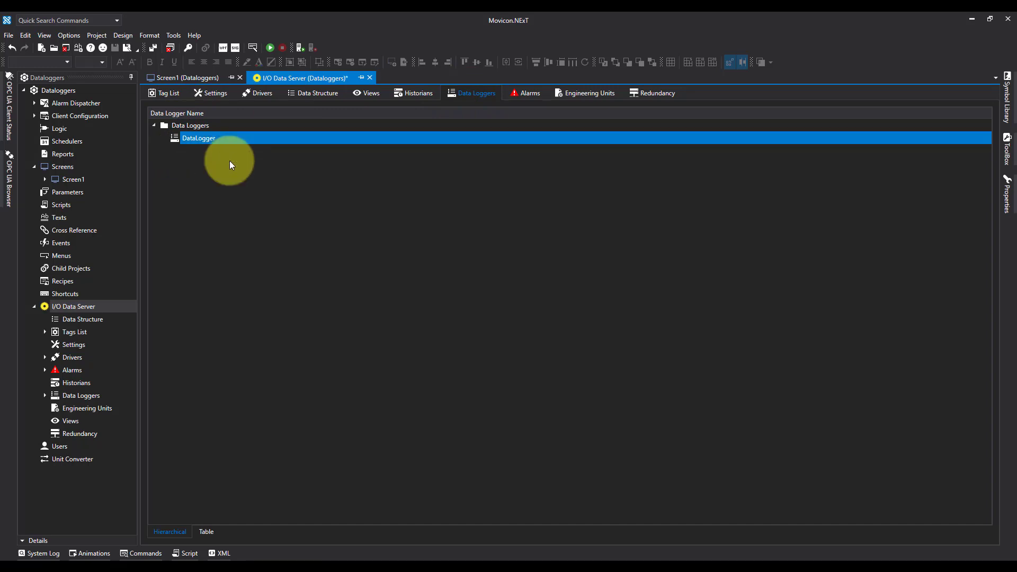
pyautogui.click(1006, 194)
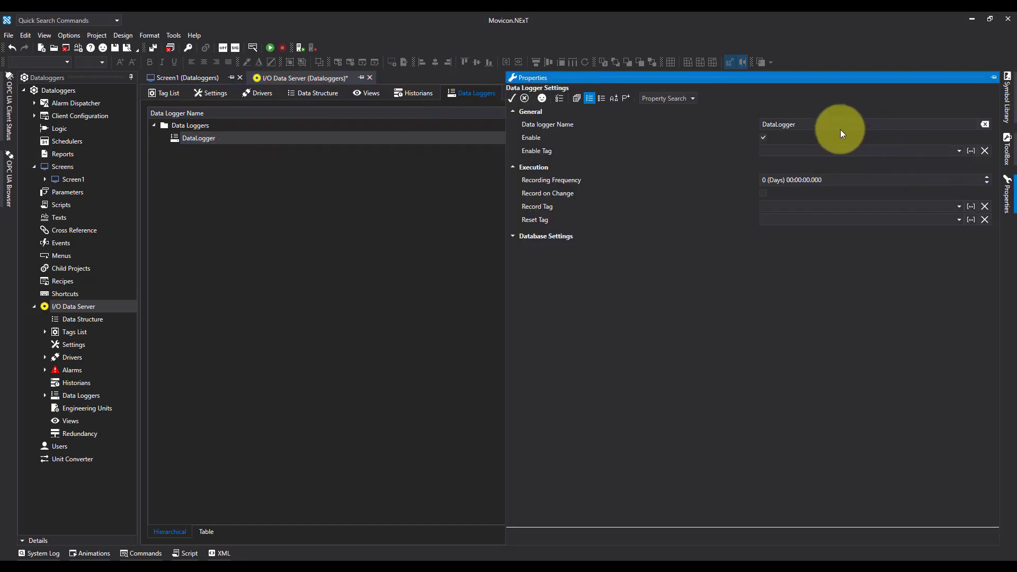
pyautogui.click(823, 124)
pyautogui.press('BackSpace')
pyautogui.press('BackSpace')
pyautogui.press('BackSpace')
pyautogui.press('BackSpace')
pyautogui.press('BackSpace')
pyautogui.press('BackSpace')
pyautogui.press('BackSpace')
pyautogui.press('BackSpace')
pyautogui.press('BackSpace')
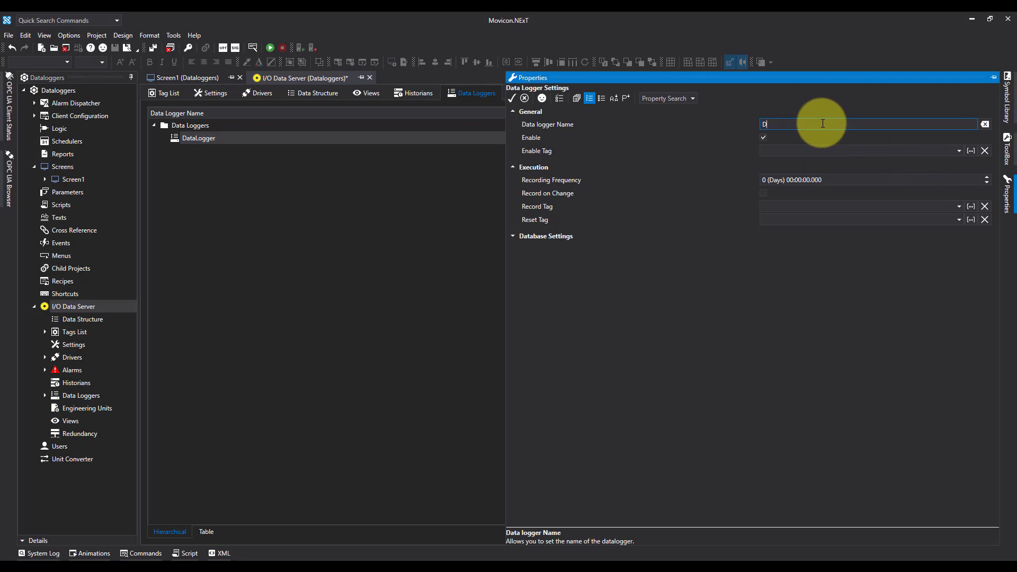
pyautogui.write('L_')
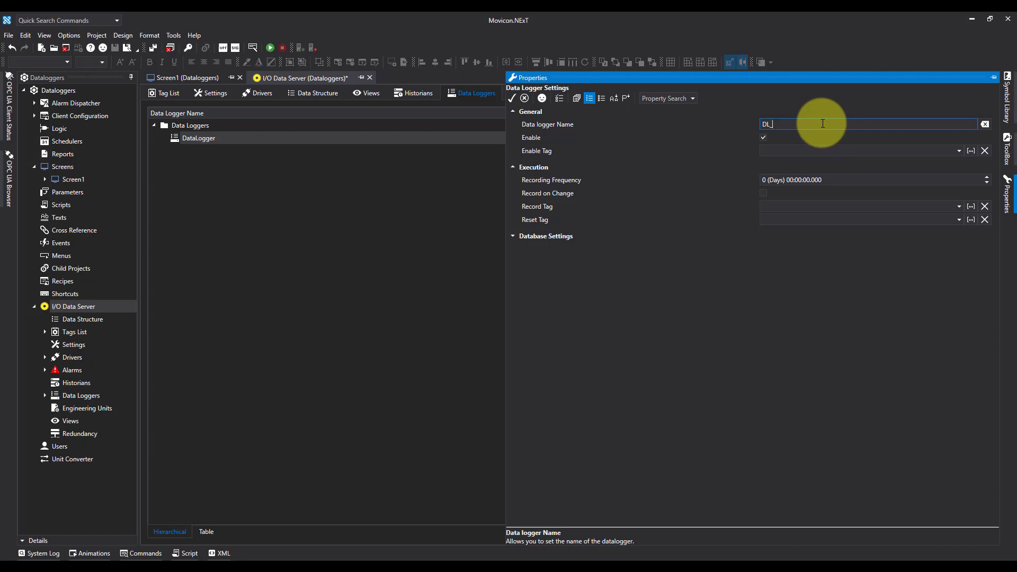
pyautogui.write('command')
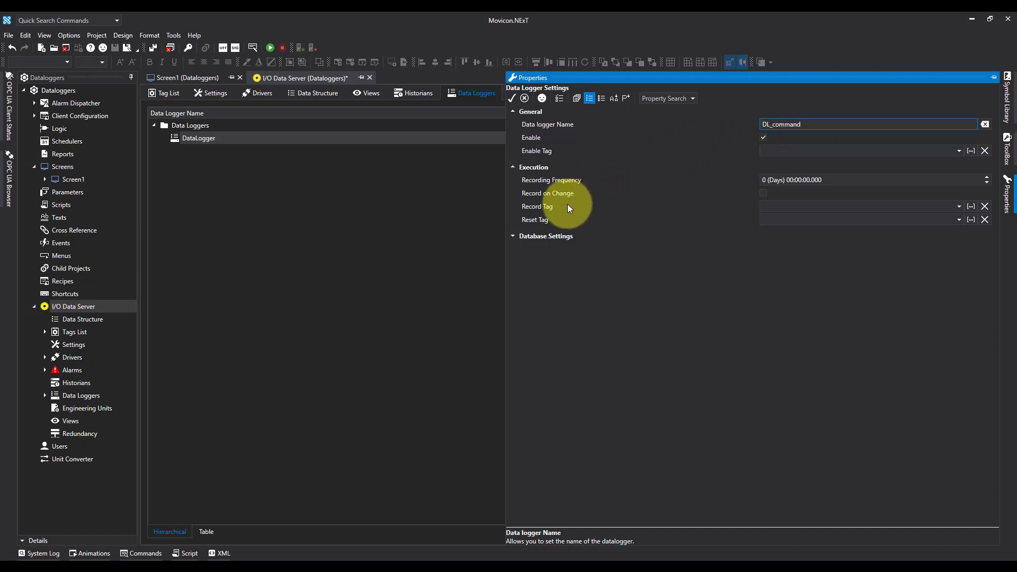
pyautogui.click(780, 207)
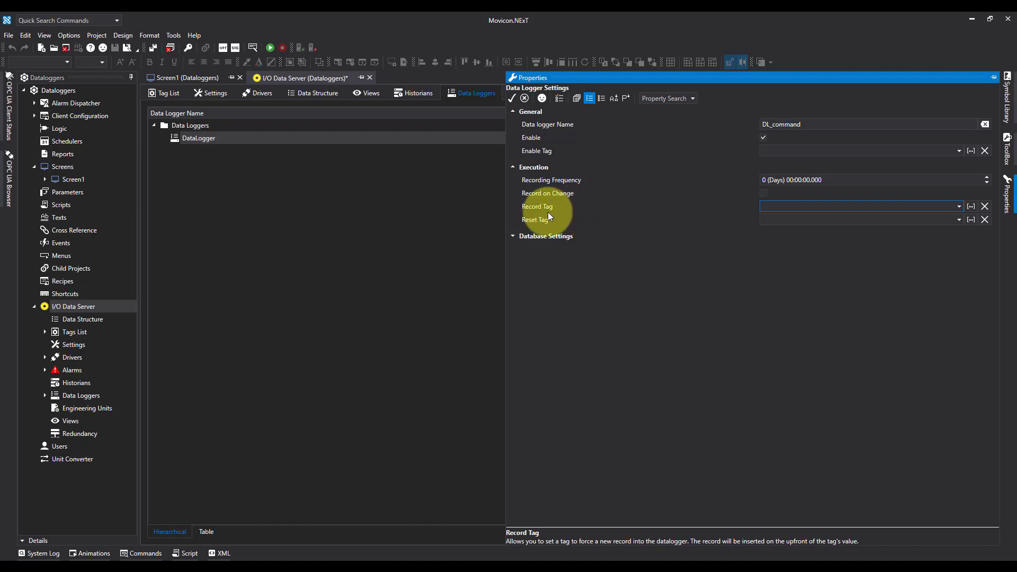
# Step: From the Record Tag browser, create a new tag folder named on_command
pyautogui.click(973, 206)
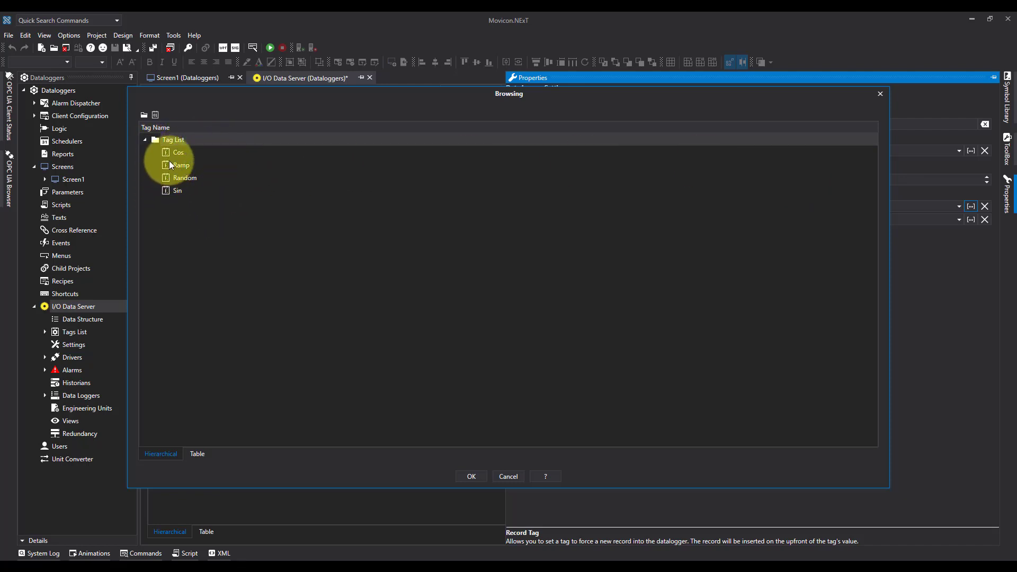
pyautogui.click(145, 115)
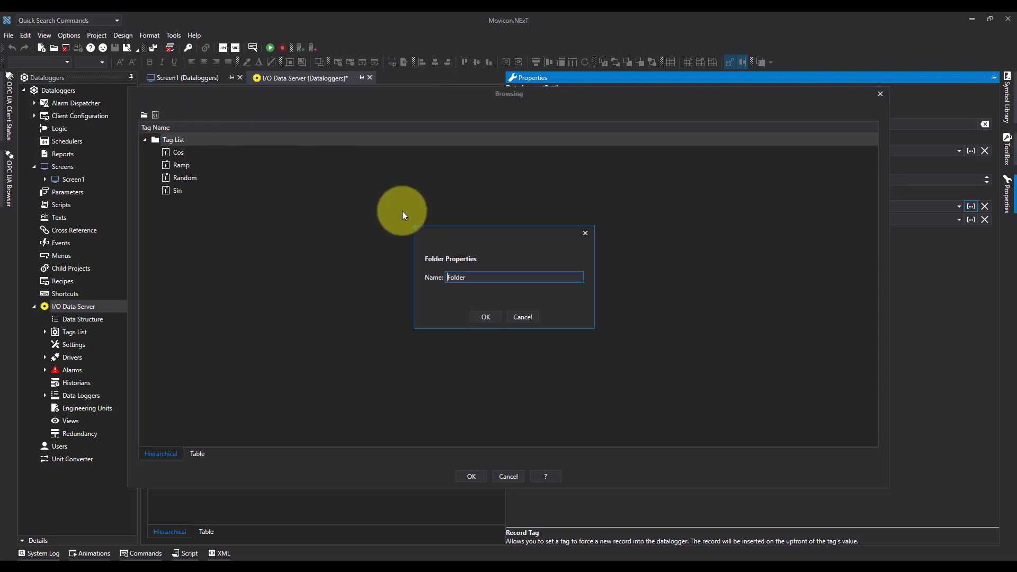
pyautogui.doubleClick(473, 277)
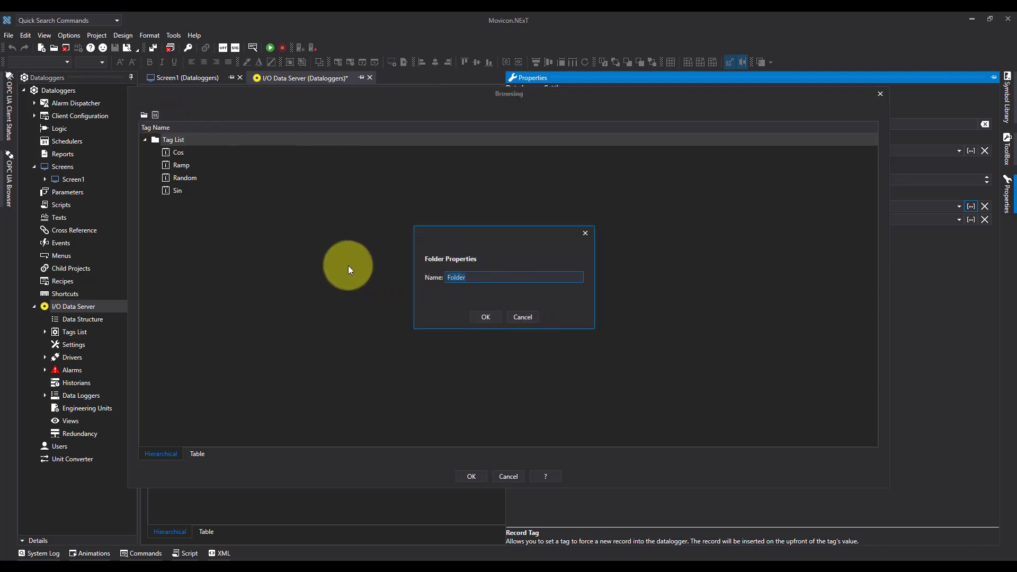
pyautogui.write('on')
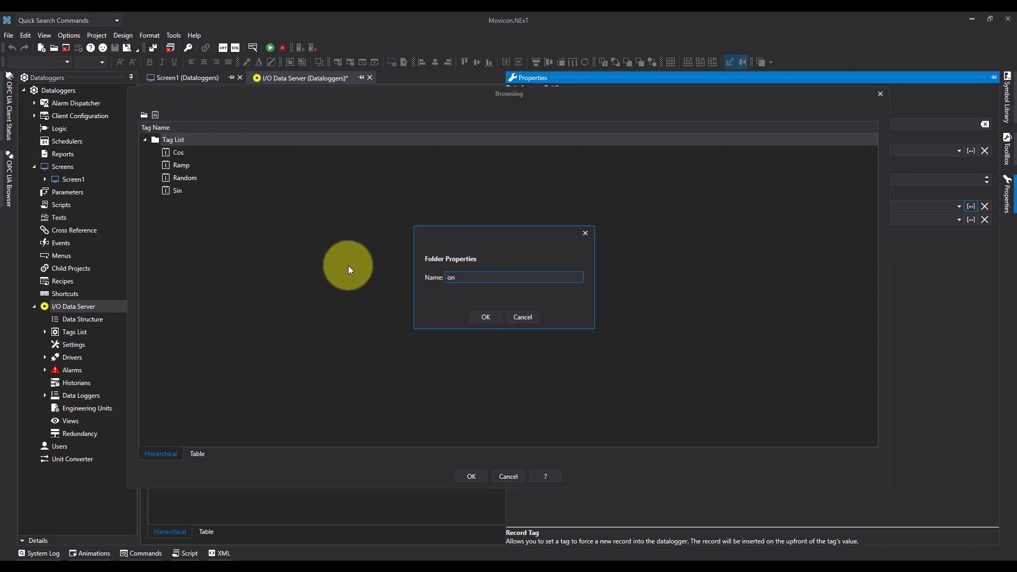
pyautogui.write('_command')
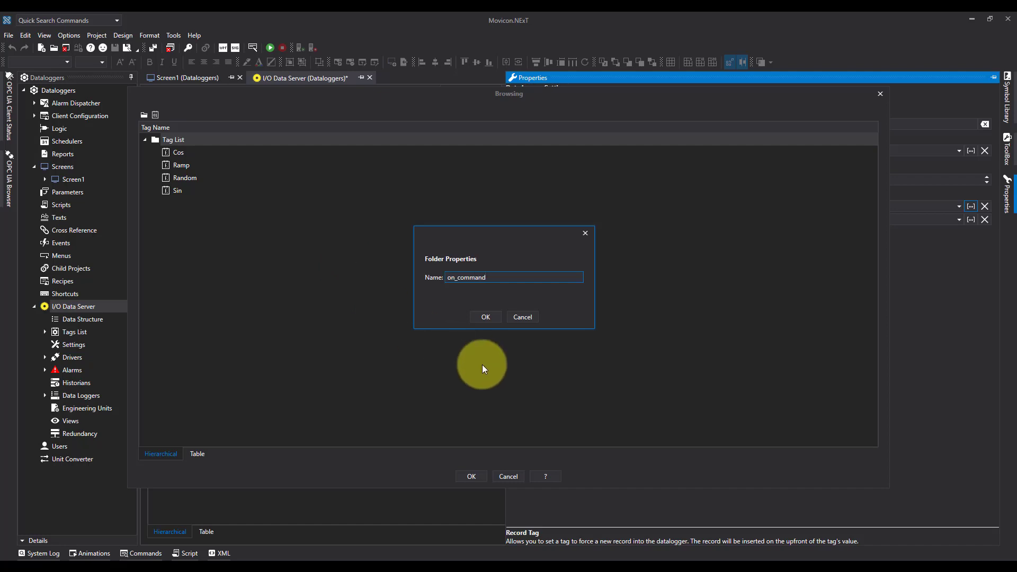
pyautogui.click(486, 317)
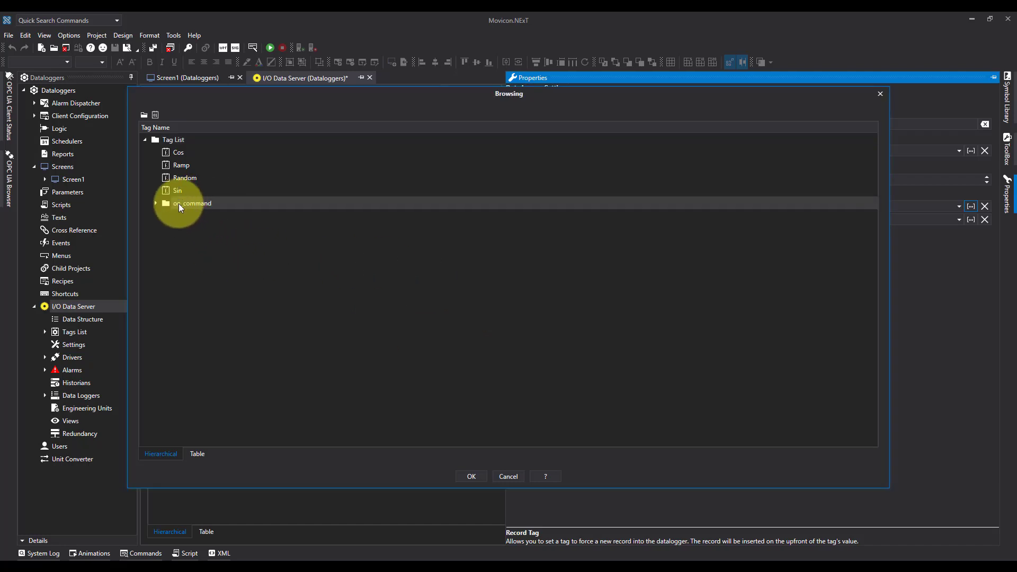
# Step: Add a Boolean tag named record in on_command and assign it as DL_command's Record Tag
pyautogui.click(155, 115)
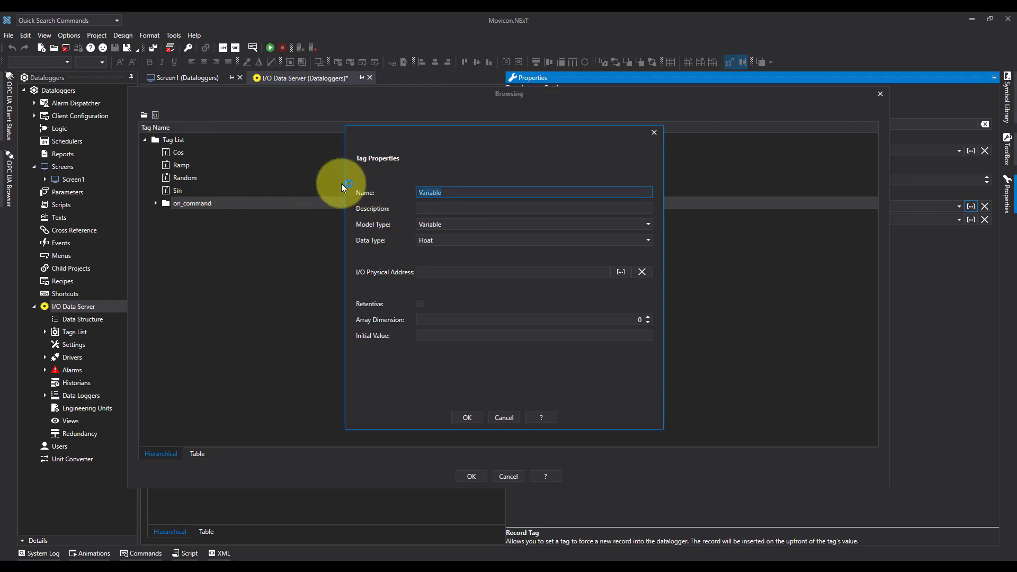
pyautogui.hotkey('ctrl', 'a')
pyautogui.write('record')
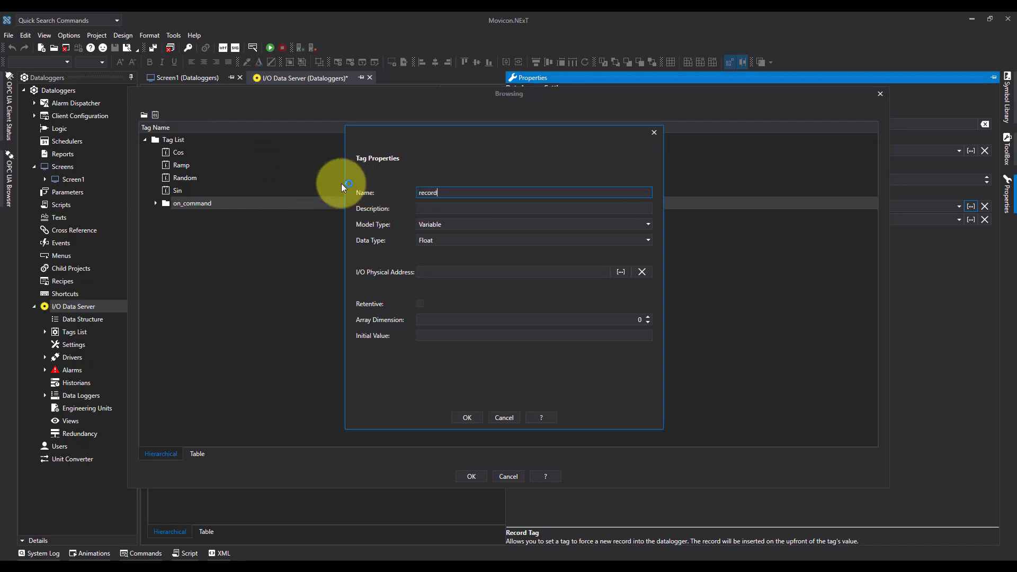
pyautogui.click(441, 238)
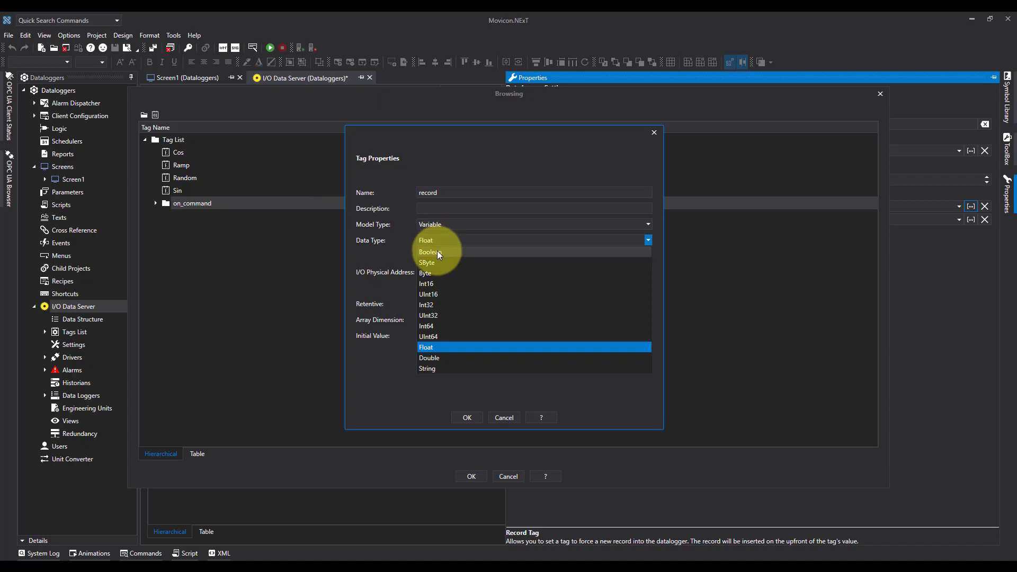
pyautogui.click(437, 250)
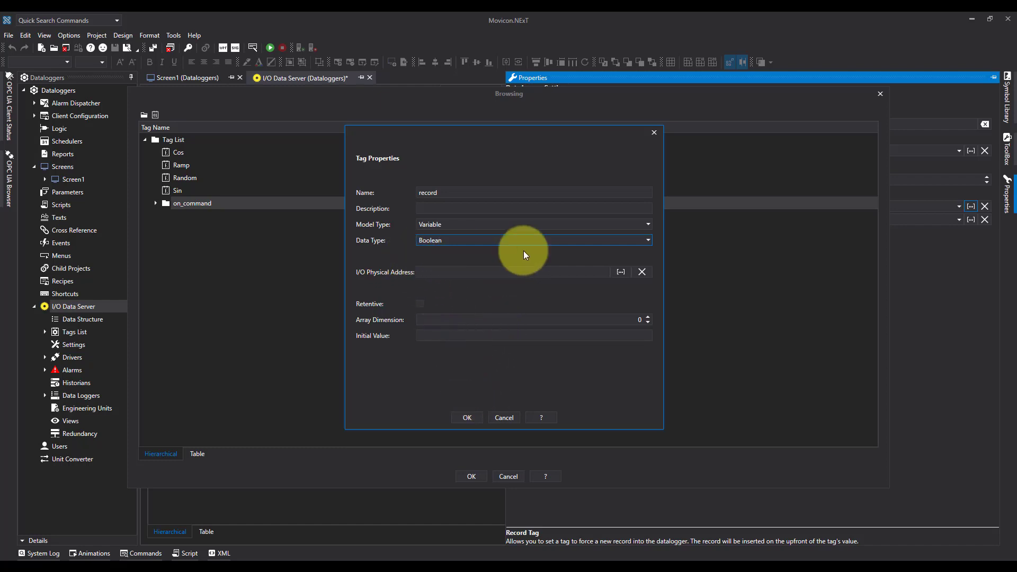
pyautogui.click(466, 418)
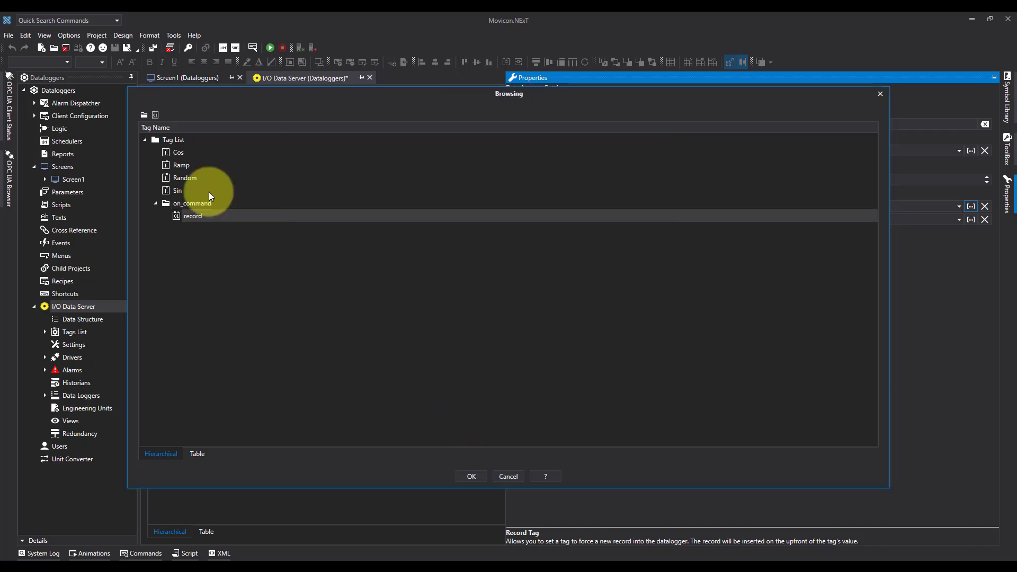
pyautogui.click(199, 220)
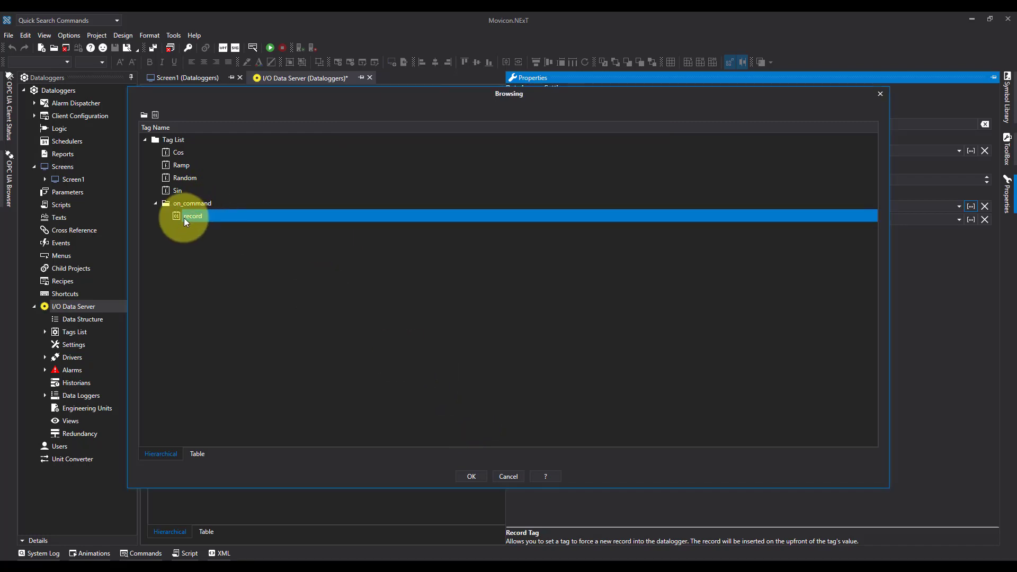
pyautogui.click(474, 477)
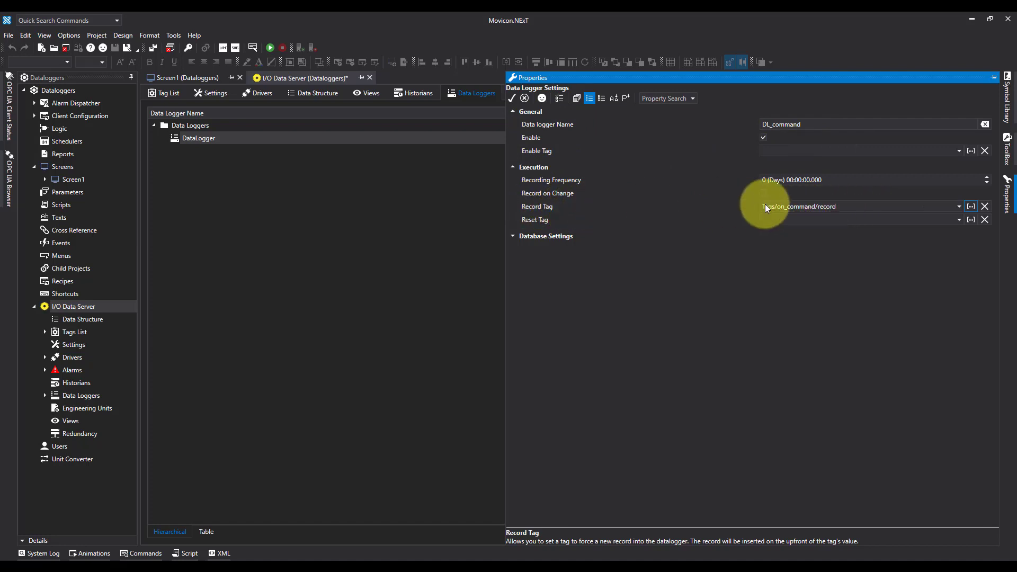
# Step: Assign the Cos tag to DL_command as its first column
pyautogui.click(243, 189)
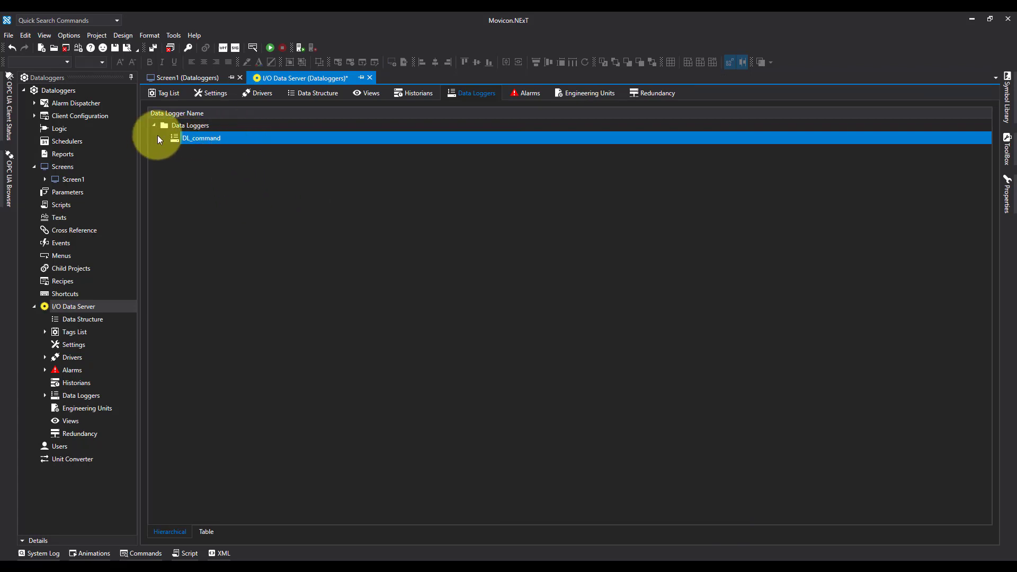
pyautogui.rightClick(204, 141)
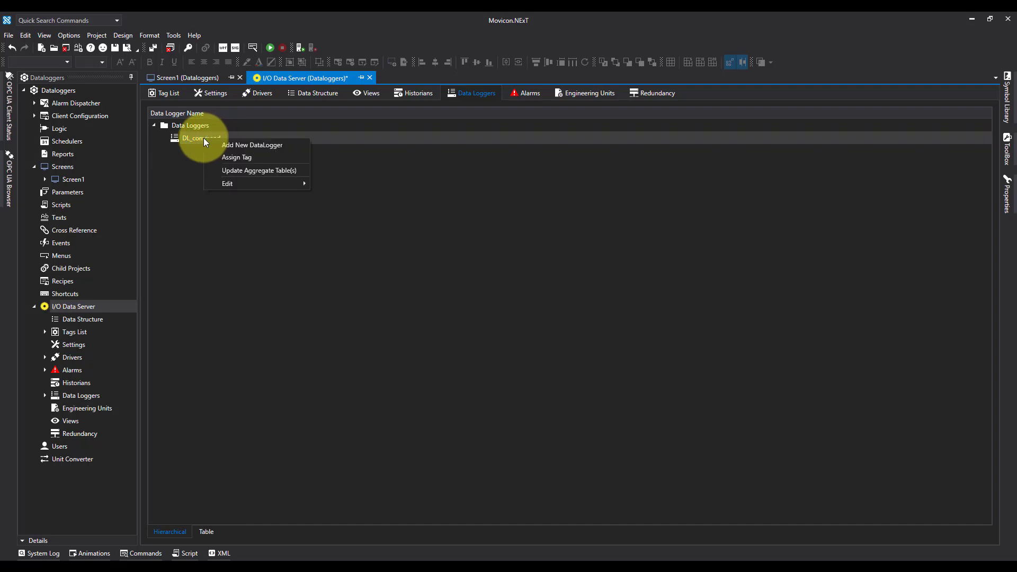
pyautogui.click(244, 158)
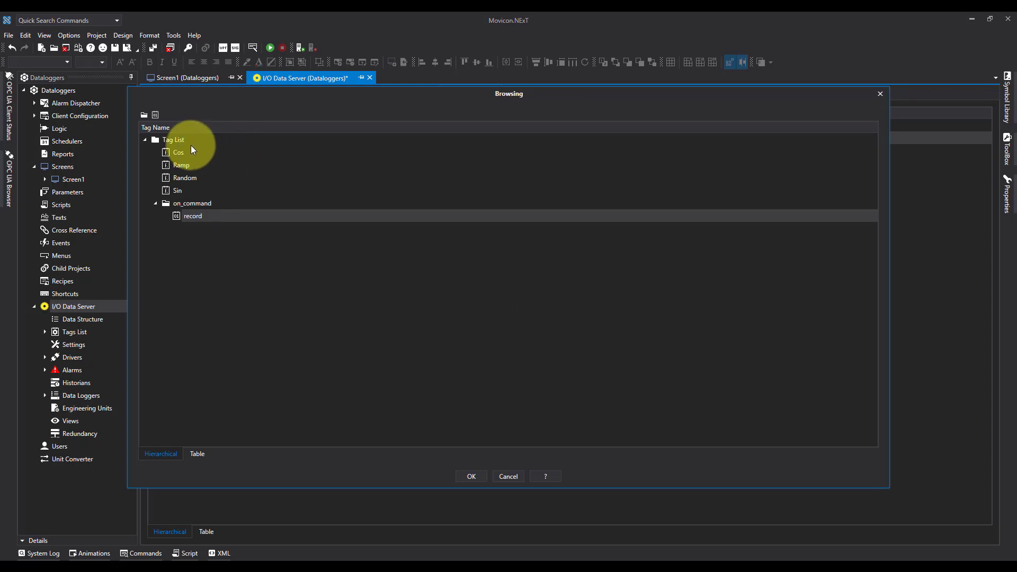
pyautogui.click(179, 153)
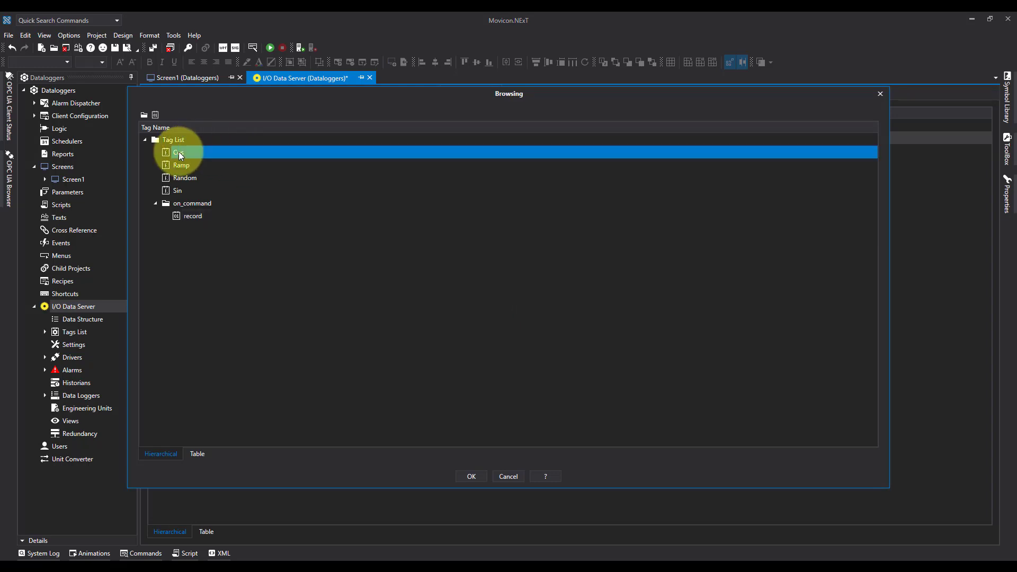
pyautogui.click(471, 477)
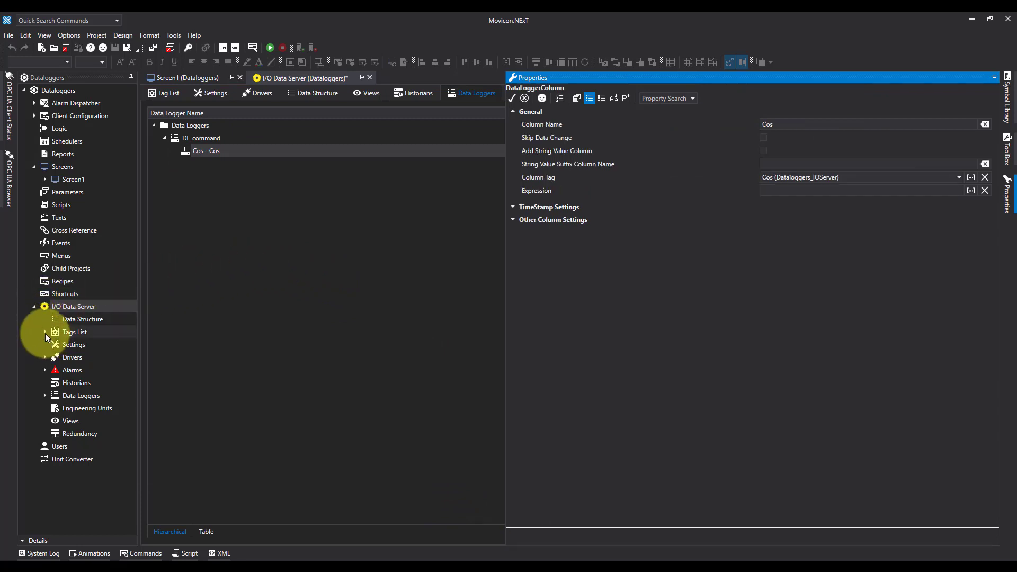
# Step: Drag the Ramp, Random and Sin tags from the Tags List onto DL_command as columns
pyautogui.click(45, 332)
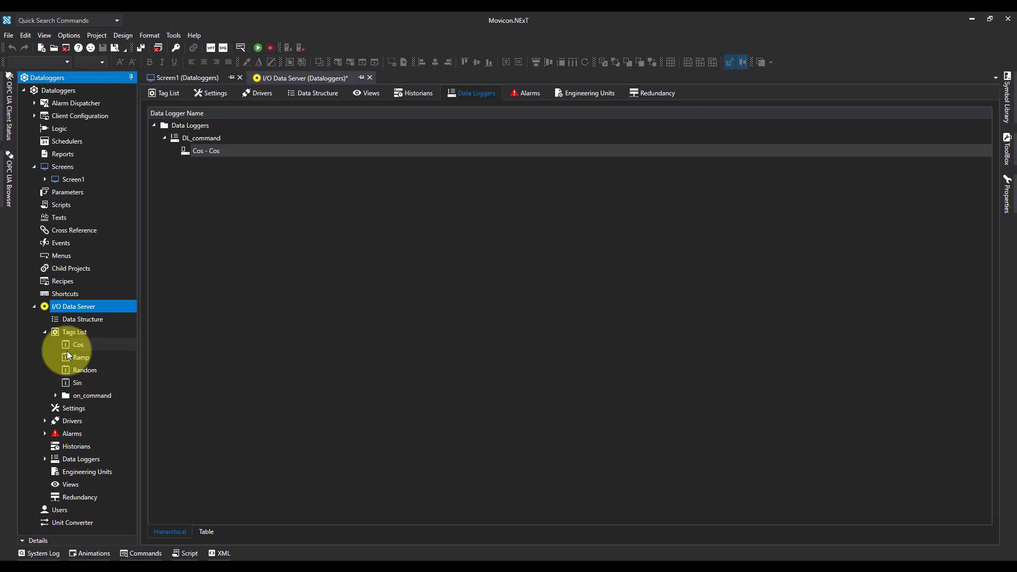
pyautogui.click(81, 356)
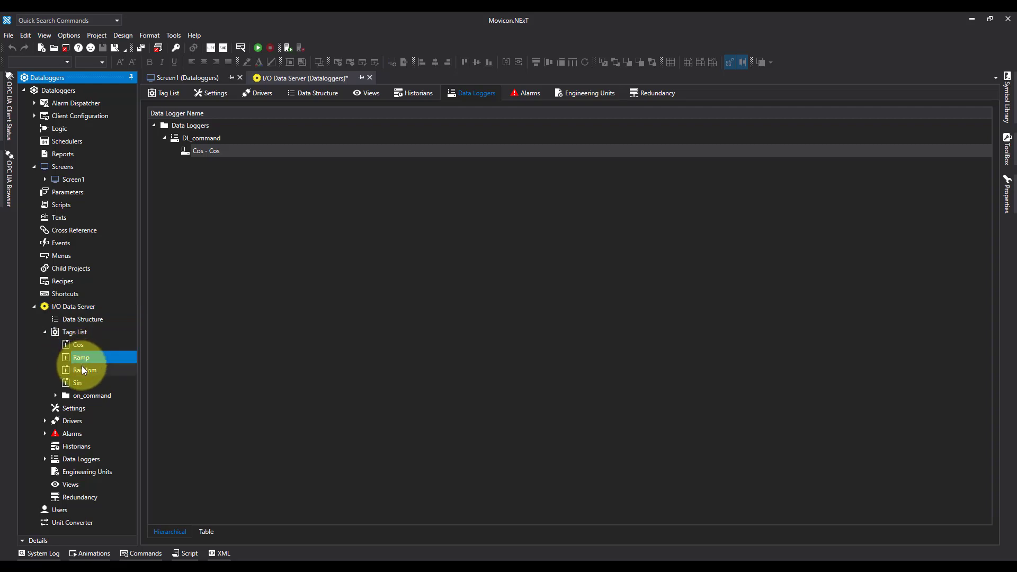
pyautogui.keyDown('ctrl'); pyautogui.click(82, 368); pyautogui.keyUp('ctrl')
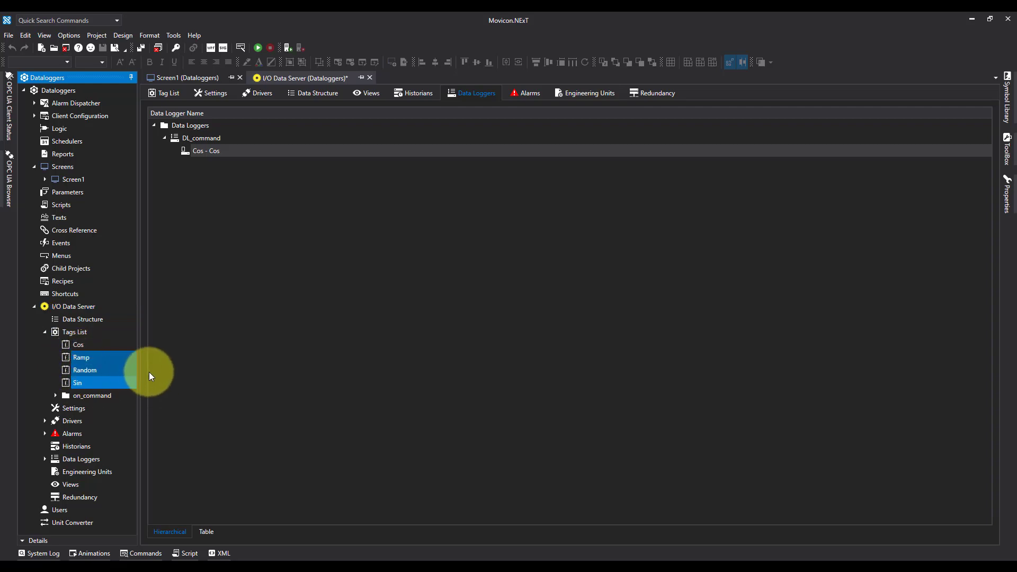
pyautogui.moveTo(74, 357); pyautogui.dragTo(205, 137)
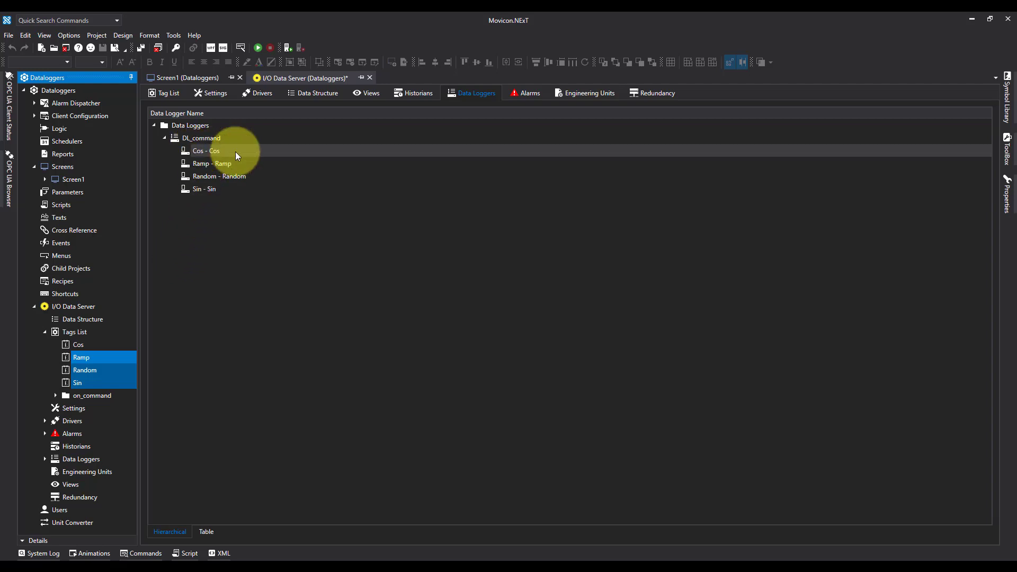
pyautogui.click(236, 220)
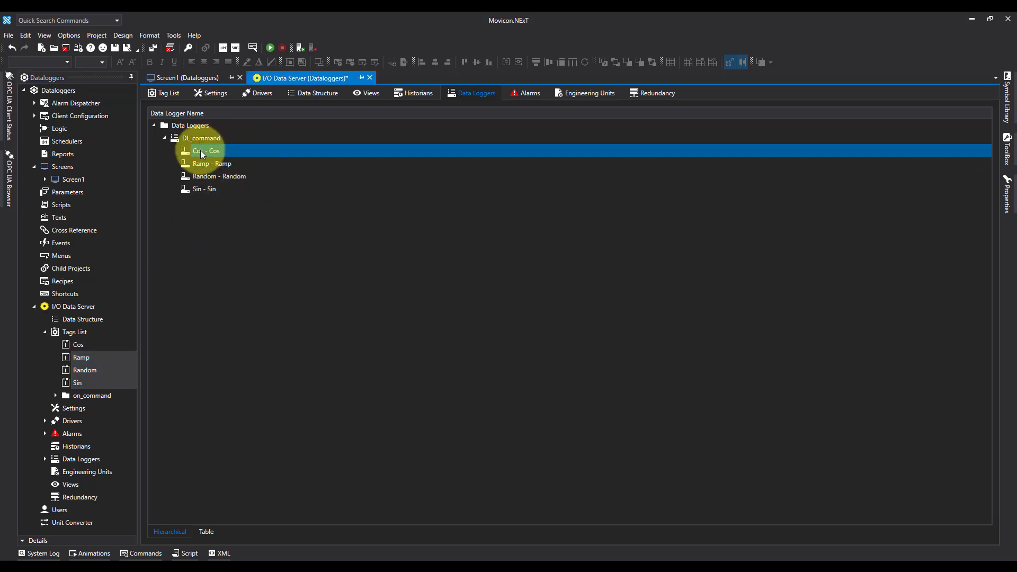
# Step: Review the Cos column's Column Name in Properties, then return to Screen1
pyautogui.click(1006, 196)
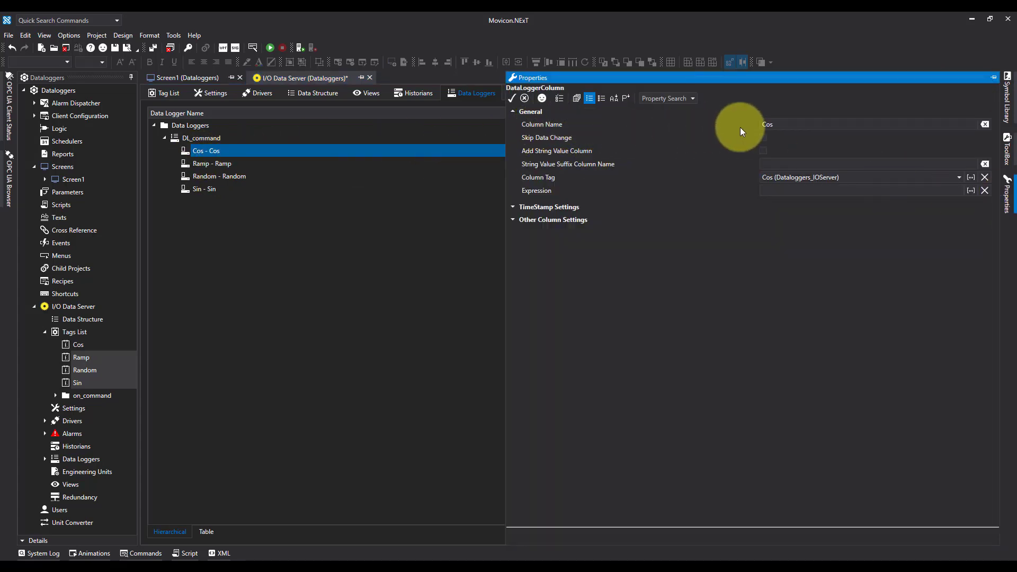
pyautogui.click(796, 124)
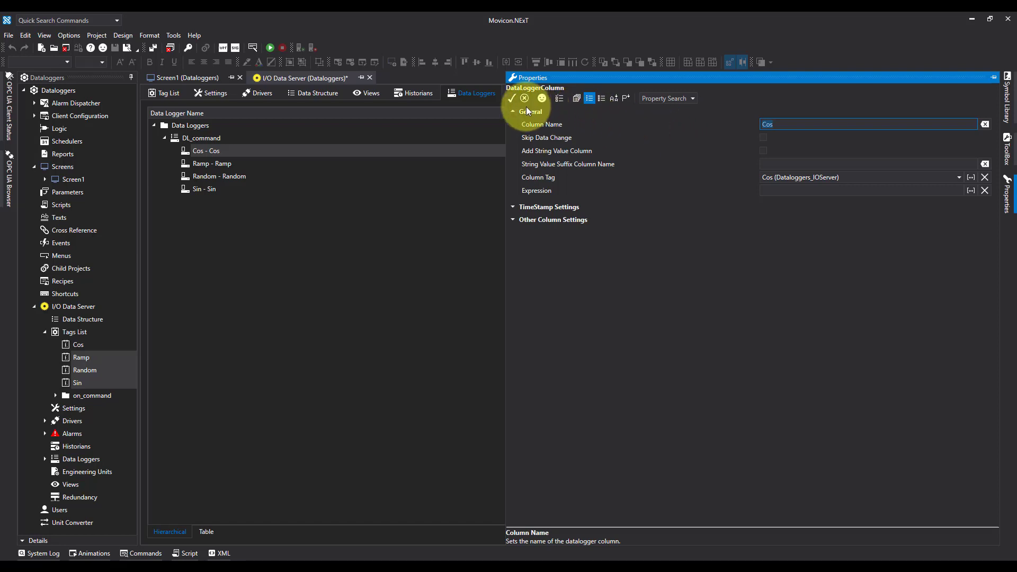
pyautogui.click(290, 284)
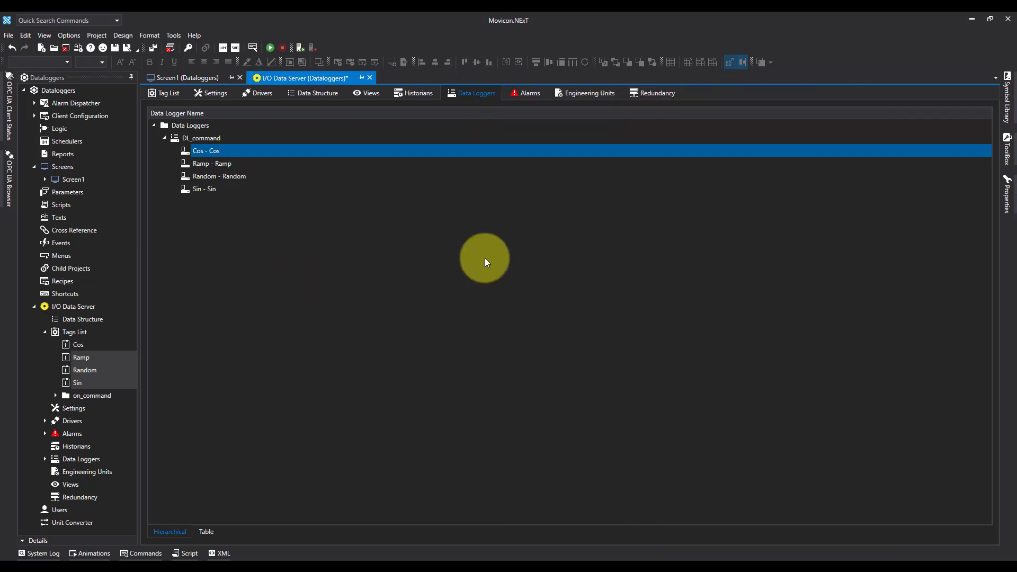
pyautogui.click(178, 79)
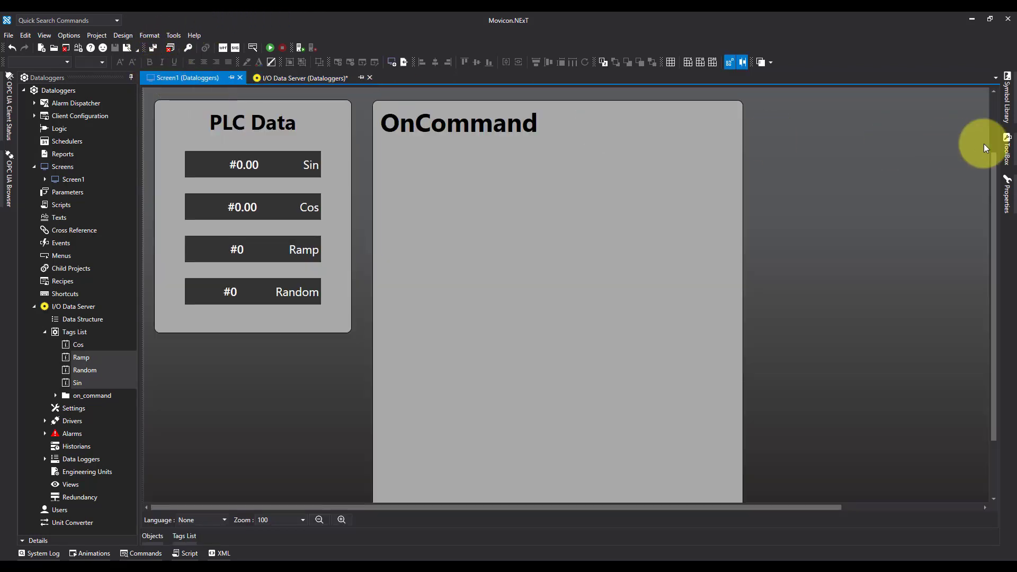
# Step: Drag a Metro Style Toggle from Switches > Push-Button Switches > Standard into the OnCommand panel
pyautogui.click(1008, 158)
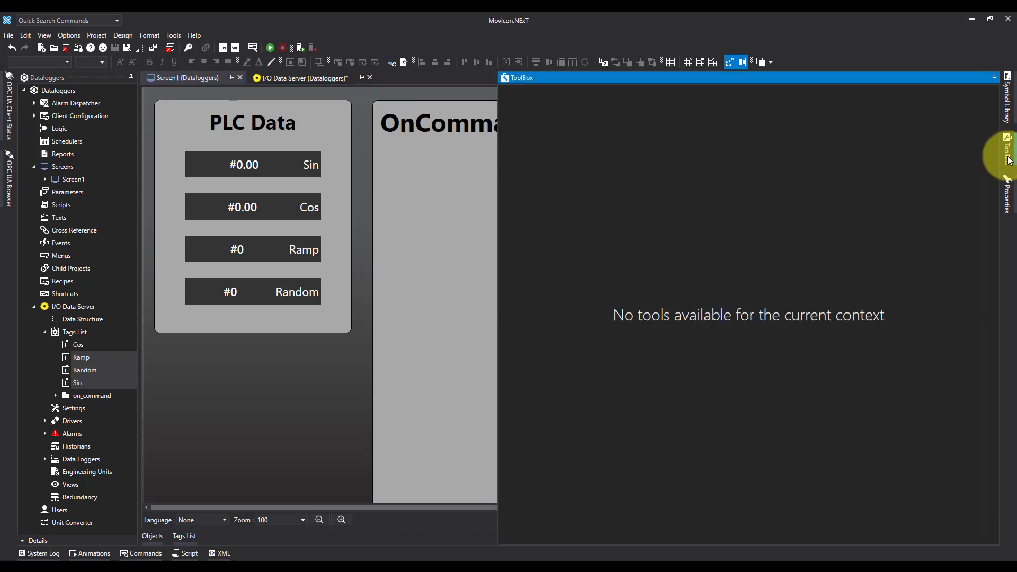
pyautogui.click(422, 171)
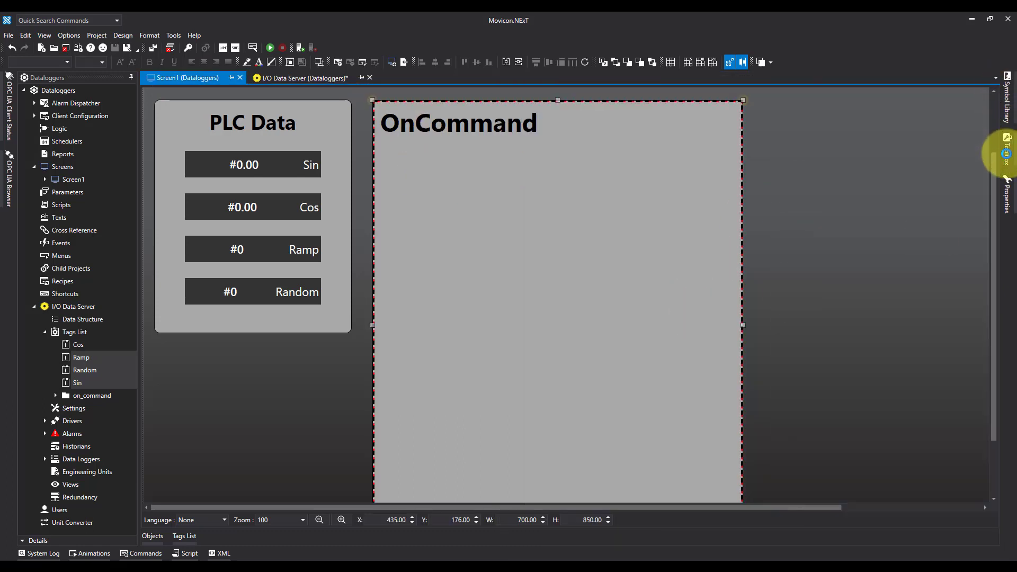
pyautogui.click(1006, 149)
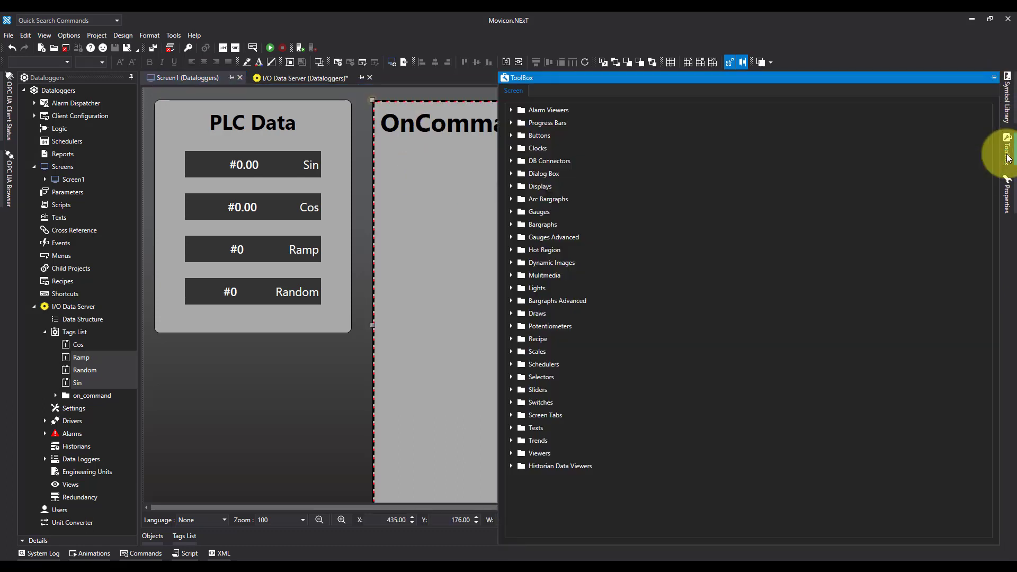
pyautogui.click(512, 404)
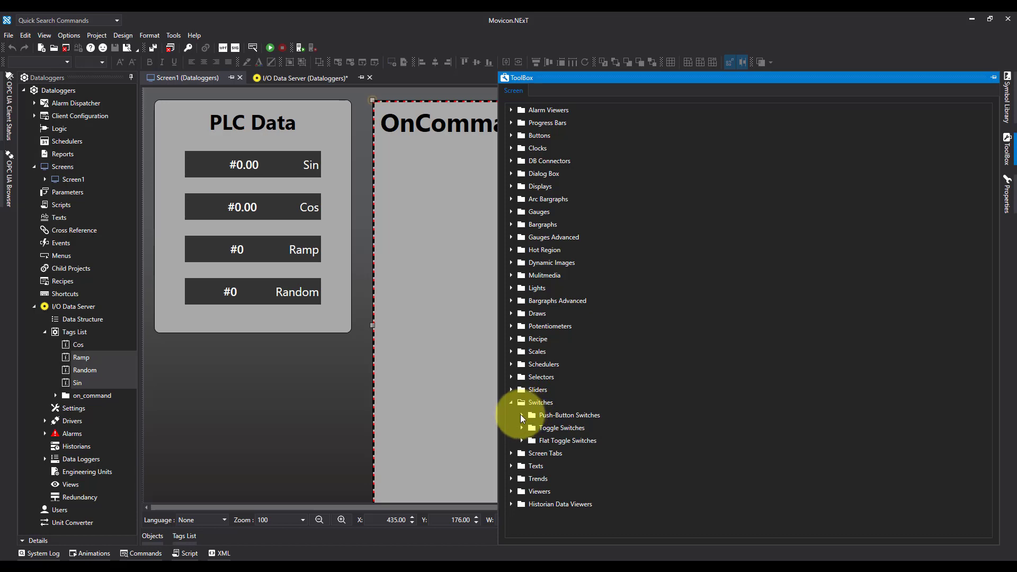
pyautogui.click(523, 416)
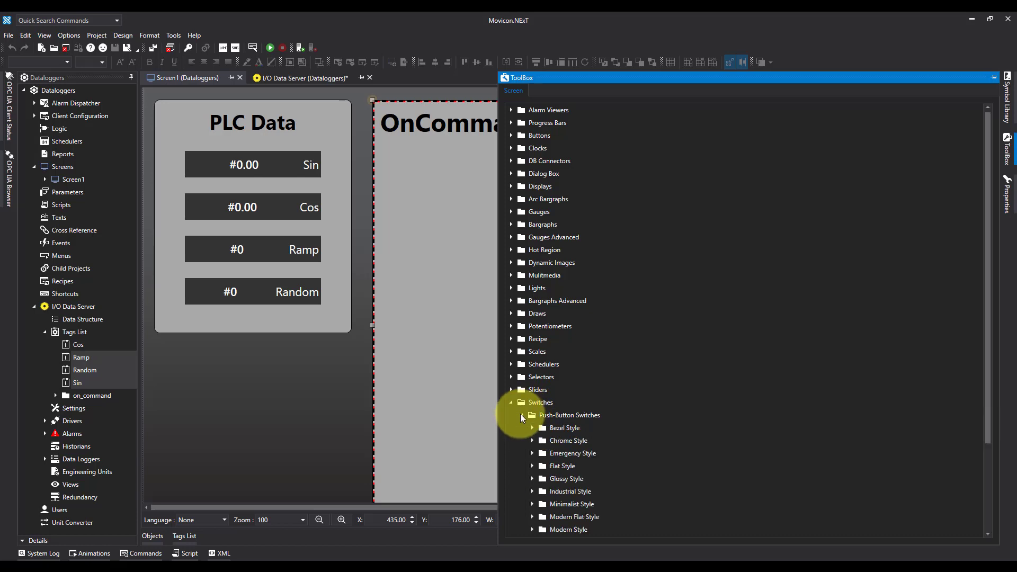
pyautogui.scroll(-3, 523, 418)
pyautogui.click(533, 443)
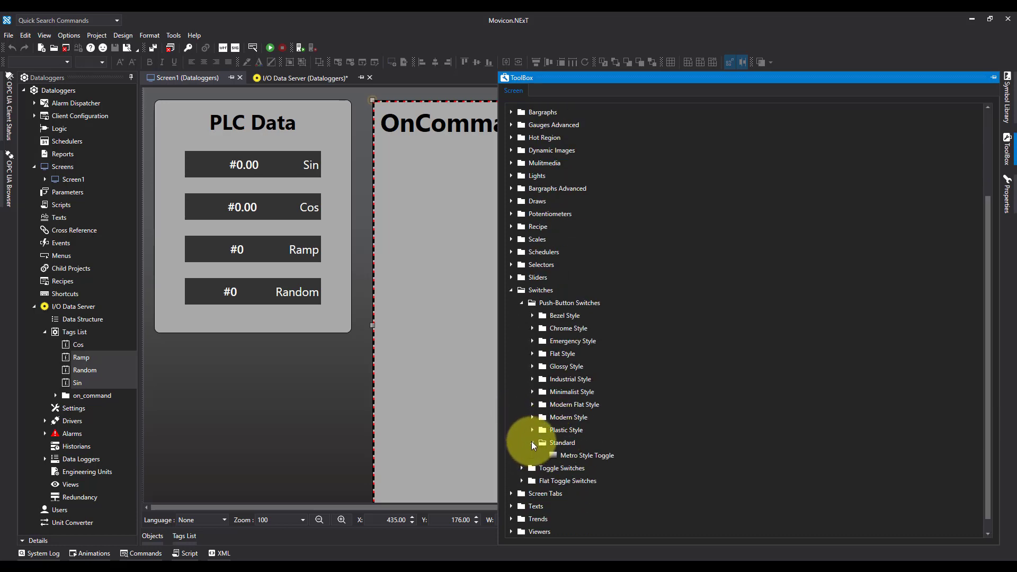
pyautogui.moveTo(588, 456); pyautogui.dragTo(471, 184)
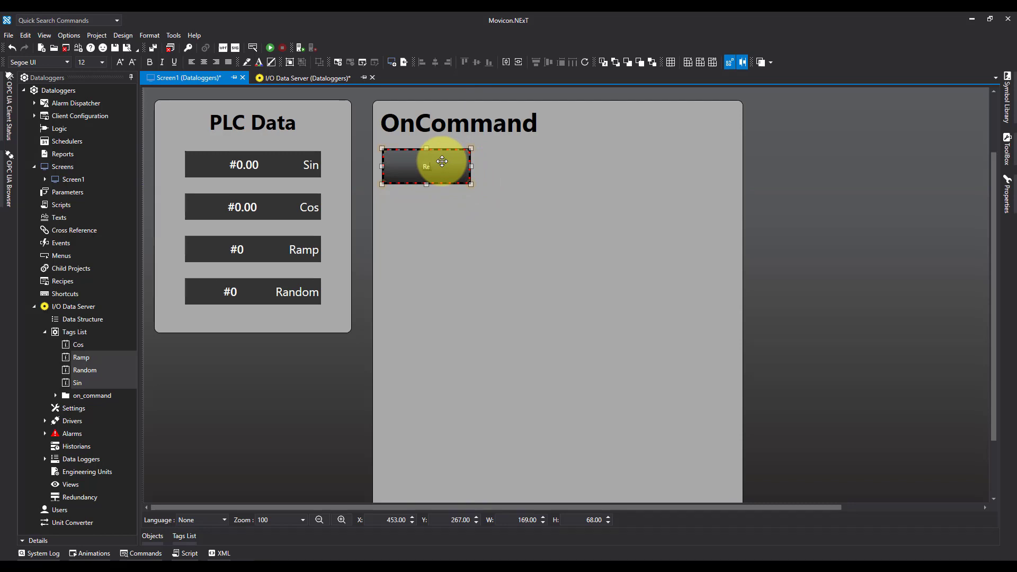
# Step: Caption the toggle "Record" and increase its font size to 21
pyautogui.write('ecord')
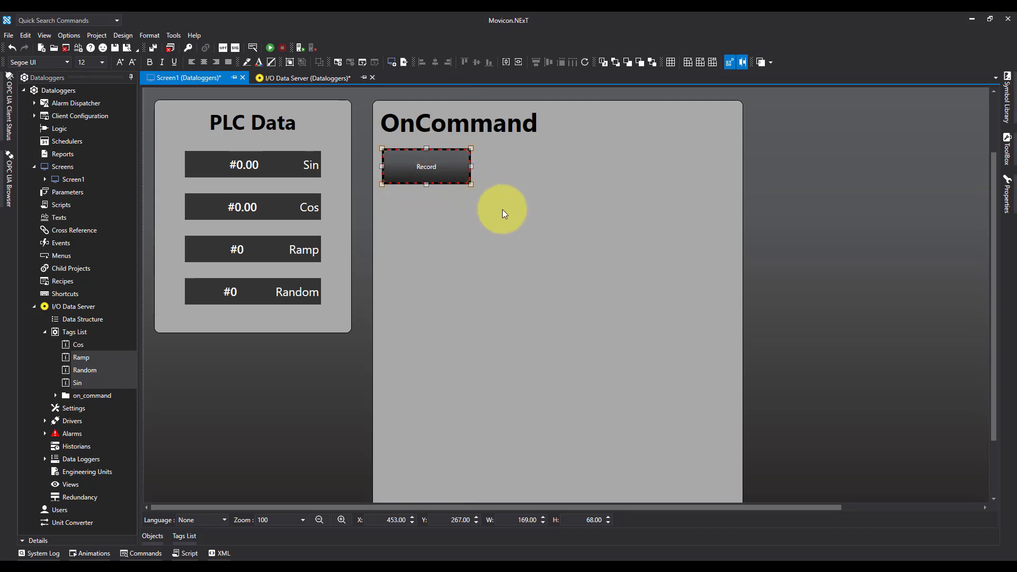
pyautogui.doubleClick(431, 166)
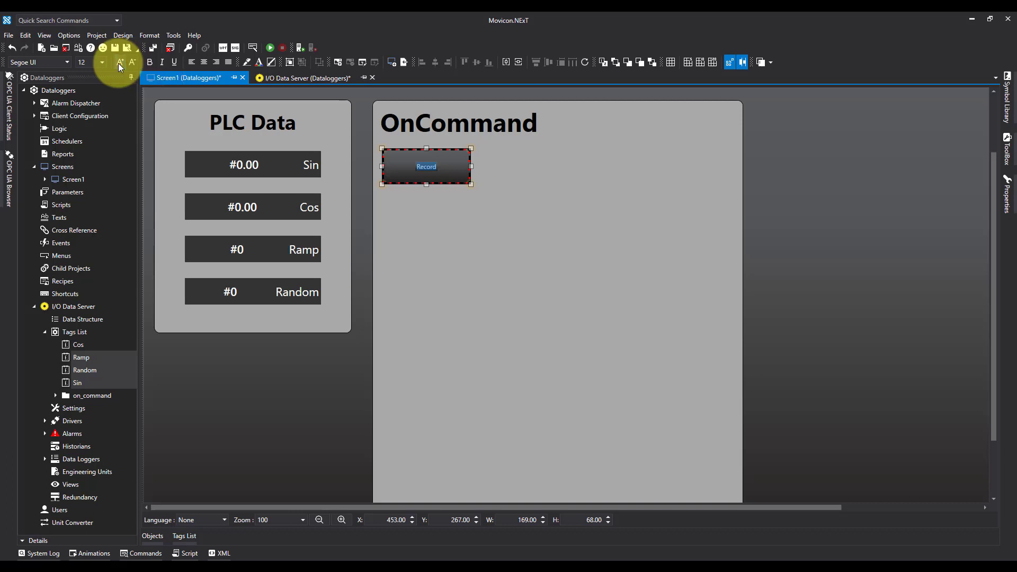
pyautogui.click(120, 62)
pyautogui.click(120, 62)
pyautogui.click(579, 239)
pyautogui.click(425, 166)
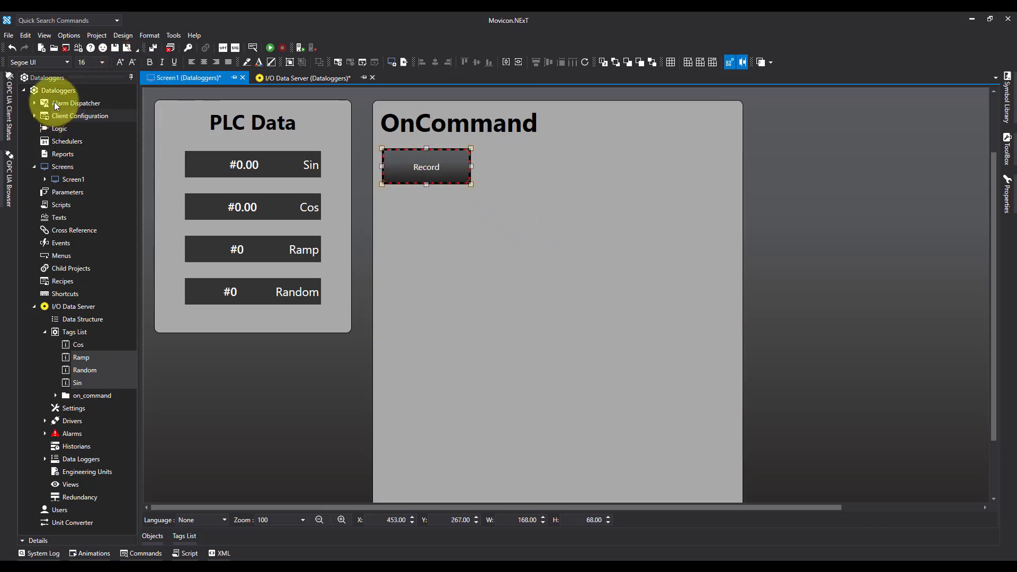
pyautogui.click(121, 63)
pyautogui.click(121, 63)
pyautogui.click(121, 62)
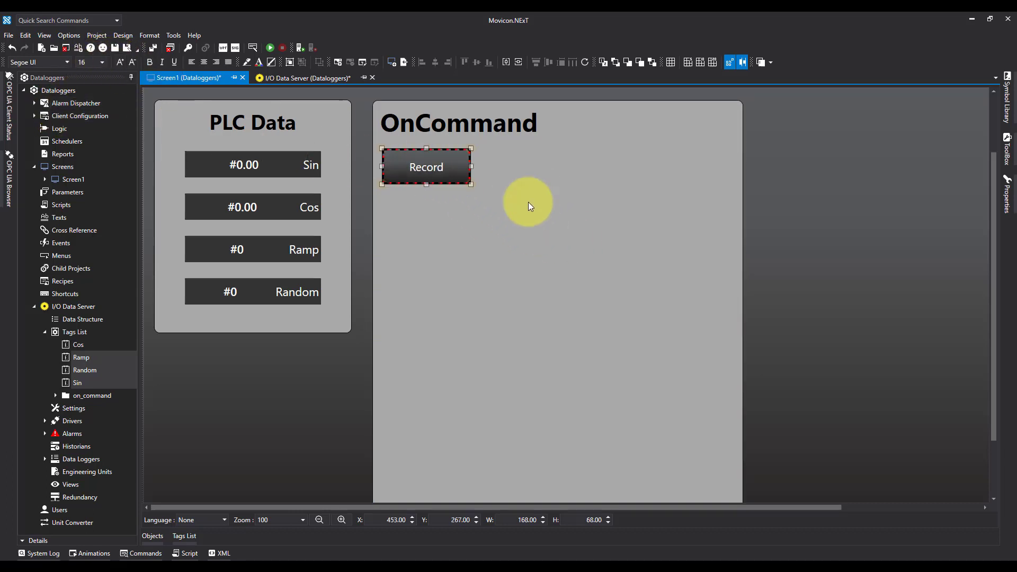
pyautogui.click(530, 204)
pyautogui.click(432, 170)
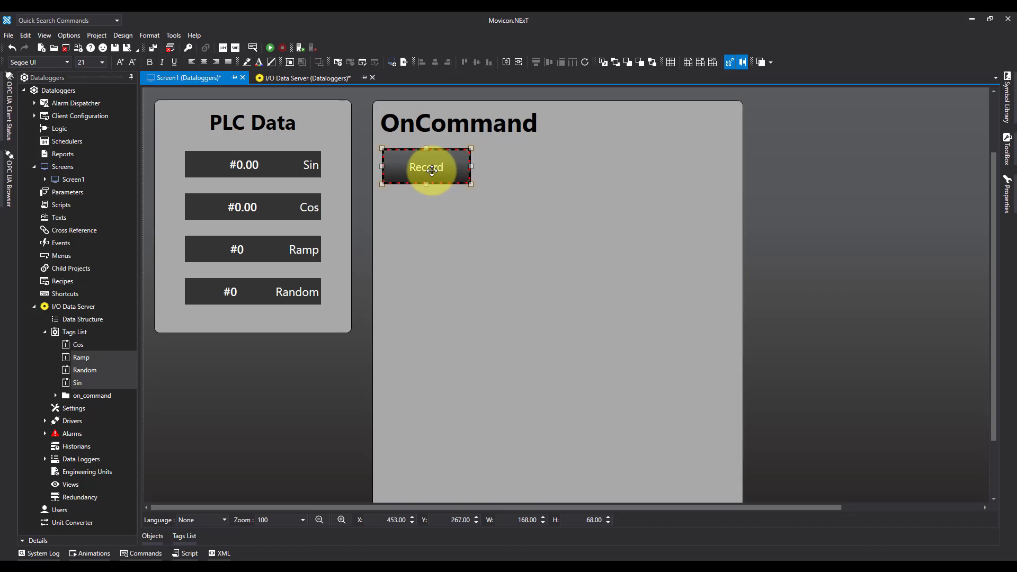
# Step: Bind the toggle's Tag property to on_command\record via the tag browser
pyautogui.click(1010, 196)
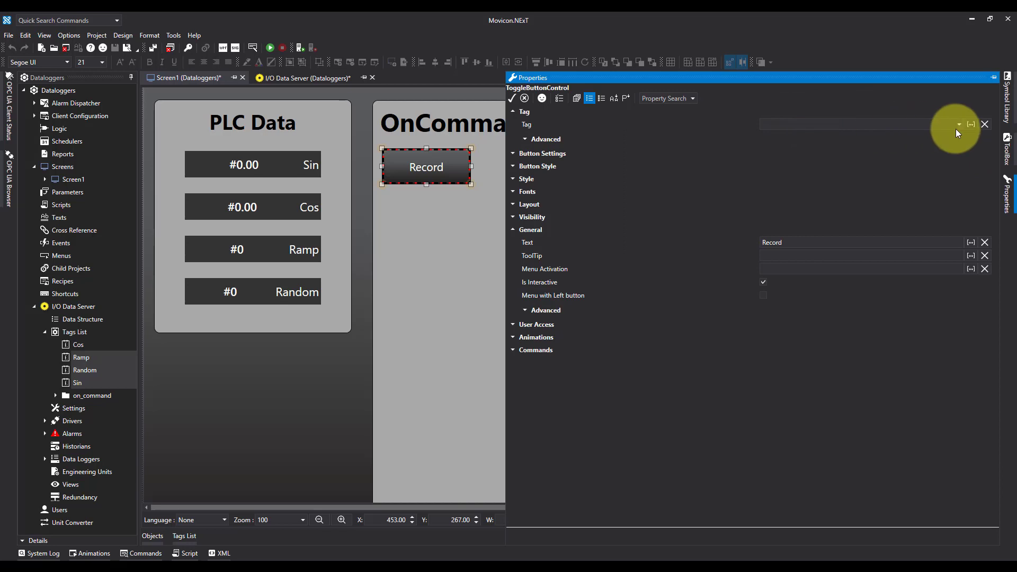
pyautogui.click(971, 124)
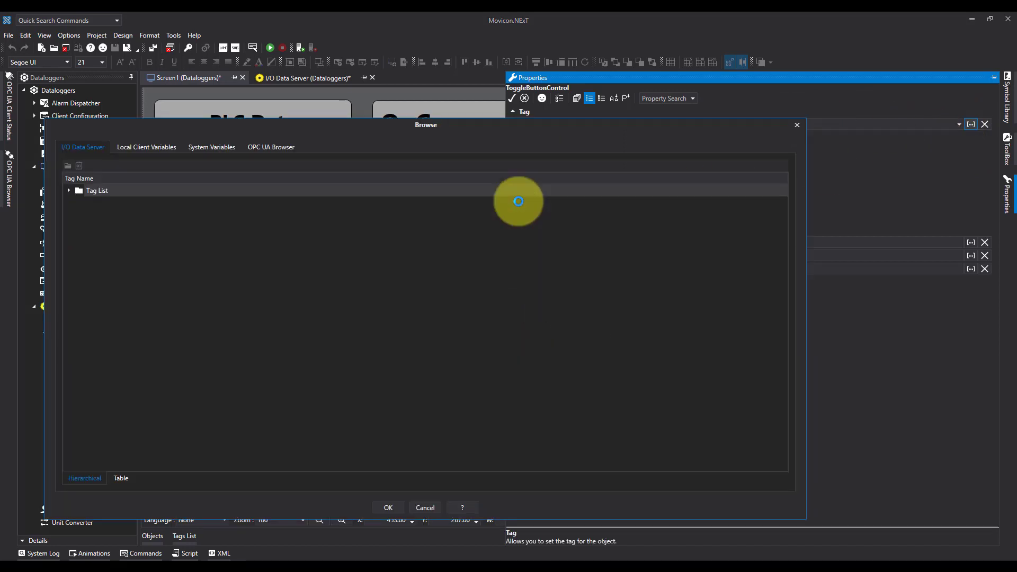
pyautogui.click(79, 254)
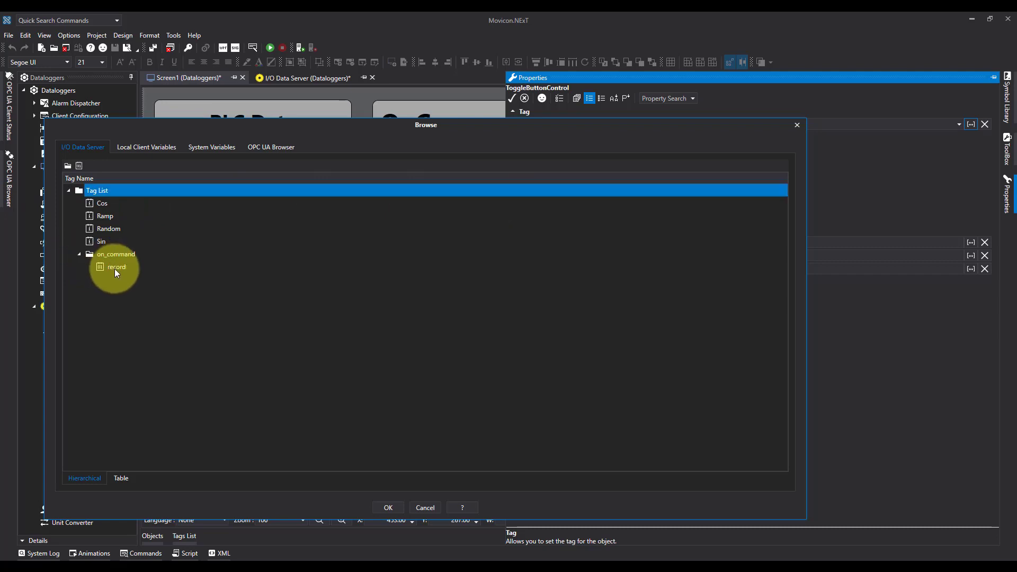
pyautogui.click(115, 267)
pyautogui.click(389, 507)
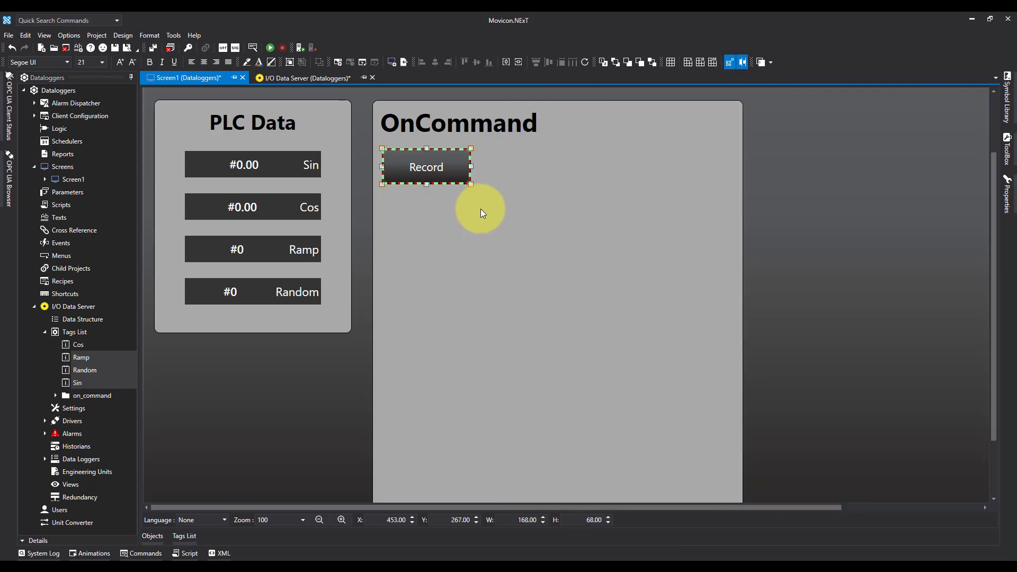
pyautogui.click(481, 209)
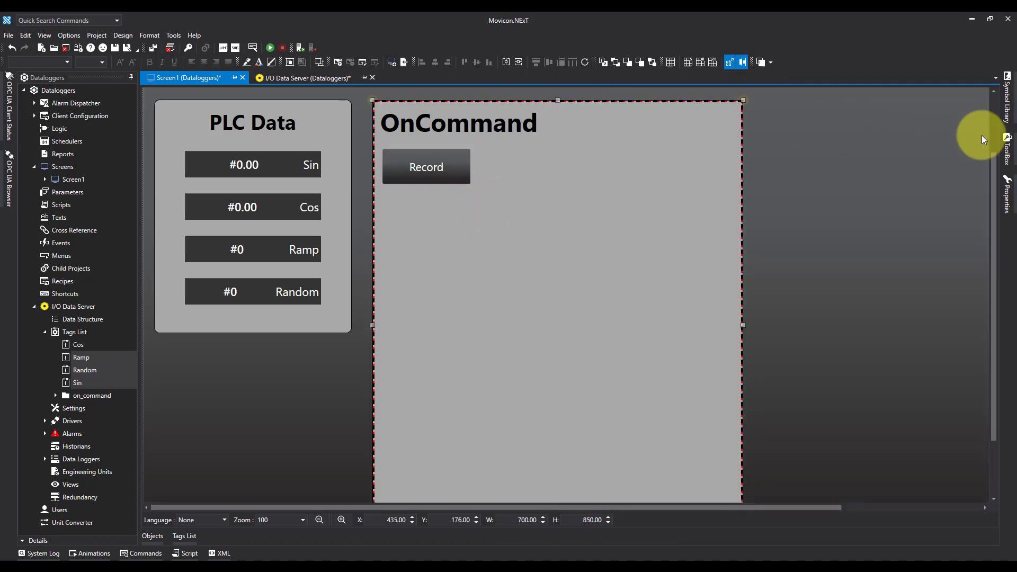
# Step: Place a Data Logger Viewer from Historian Data Viewers below the Record toggle, resized to 662 × 282
pyautogui.click(1010, 159)
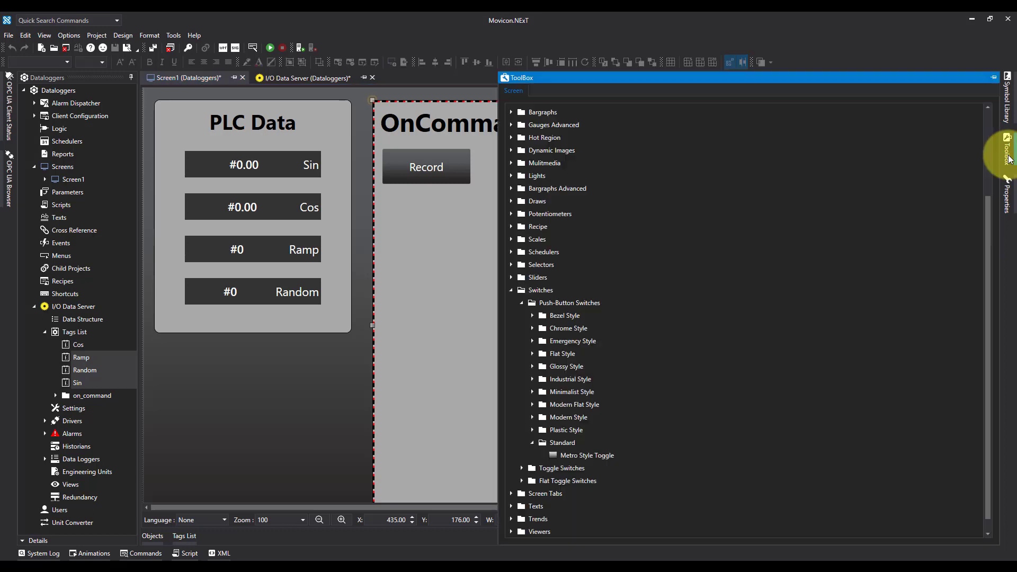
pyautogui.click(511, 289)
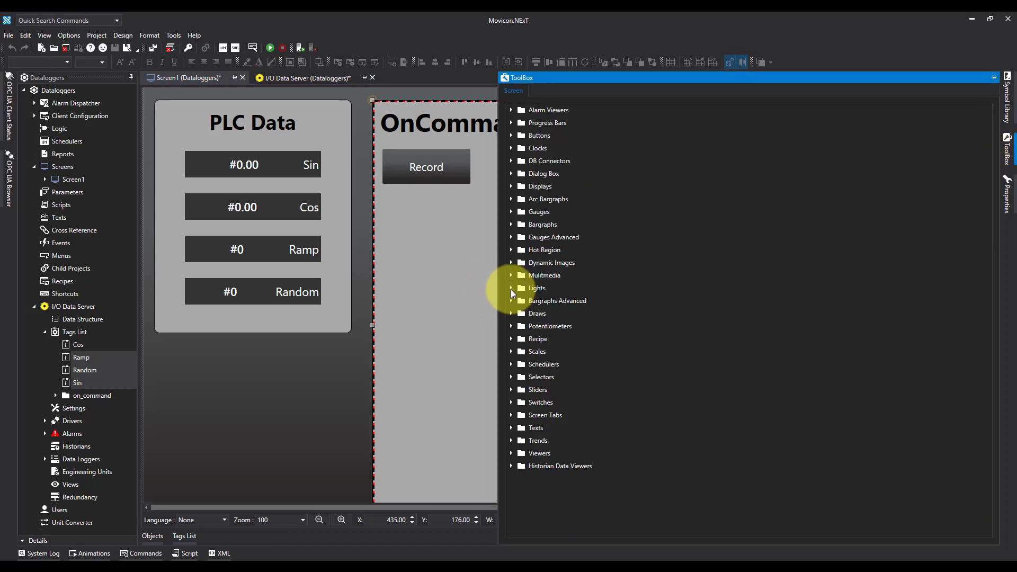
pyautogui.click(511, 453)
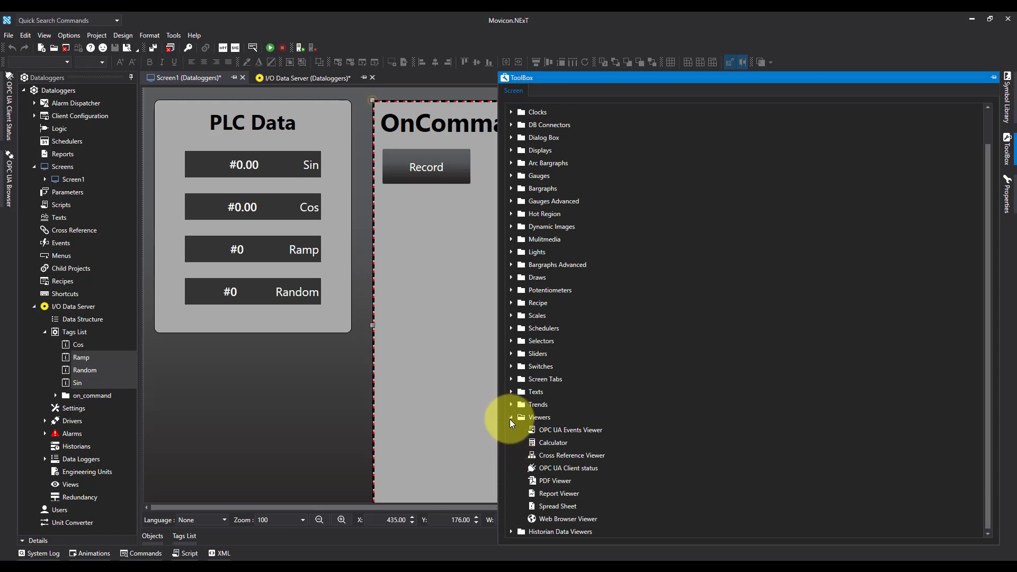
pyautogui.click(510, 418)
pyautogui.click(510, 465)
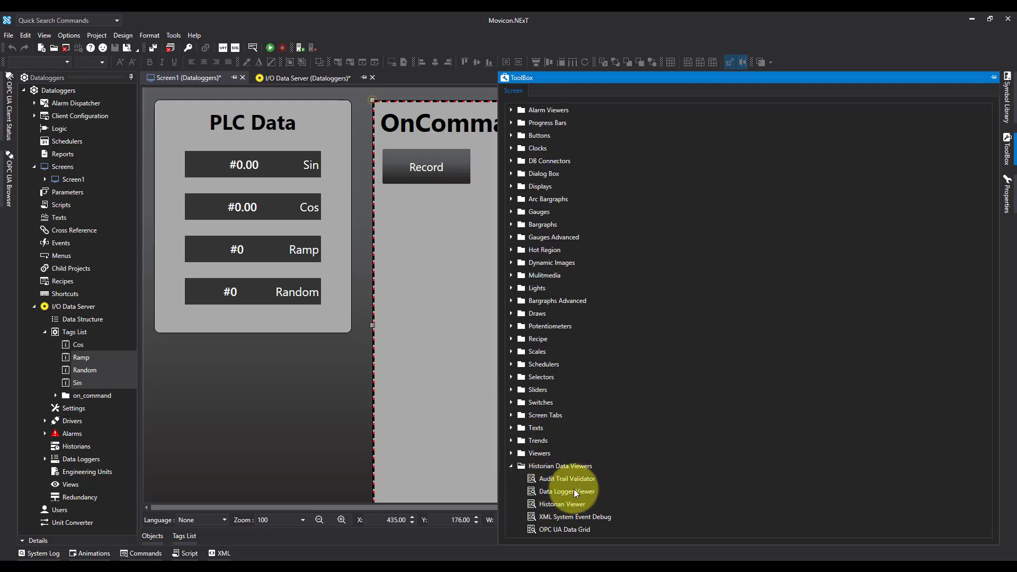
pyautogui.moveTo(574, 490); pyautogui.dragTo(406, 217)
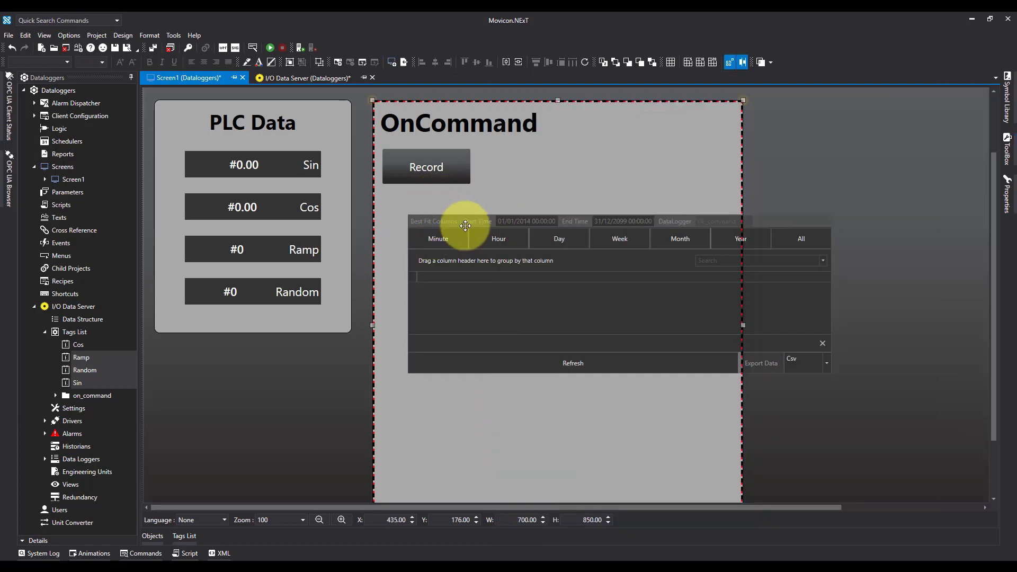
pyautogui.moveTo(463, 267)
pyautogui.mouseDown()
pyautogui.moveTo(454, 268)
pyautogui.moveTo(456, 258)
pyautogui.mouseUp()
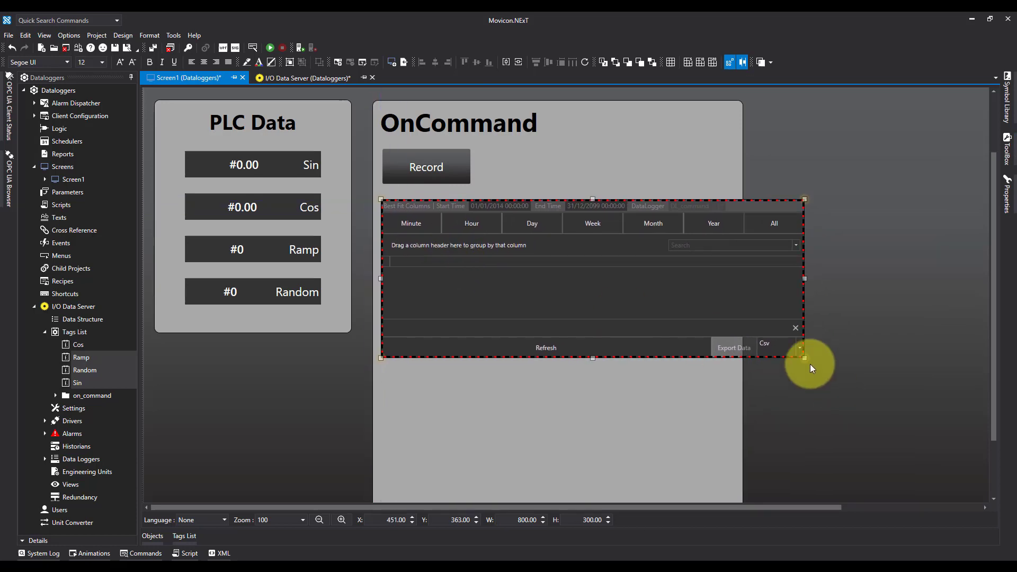
pyautogui.moveTo(750, 351); pyautogui.dragTo(732, 348)
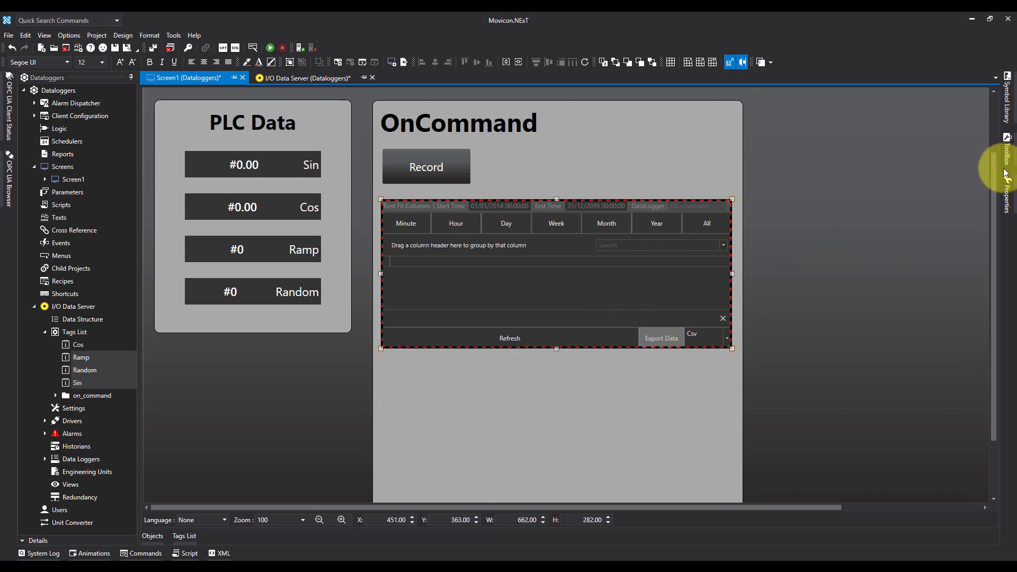
# Step: Set the viewer's DataLogger Name to DL_command, leaving Layout Configuration unchanged
pyautogui.click(1008, 195)
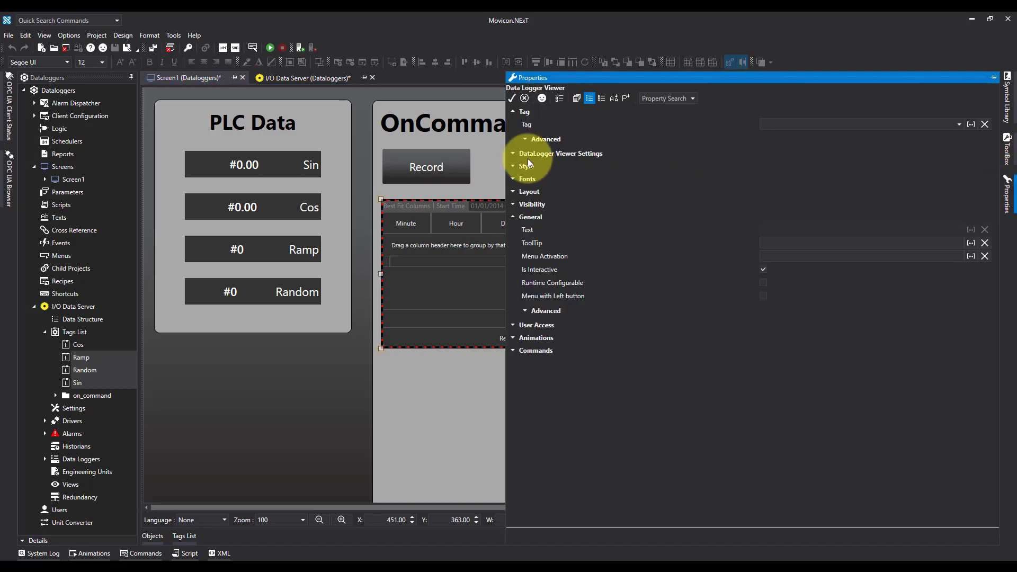
pyautogui.click(513, 154)
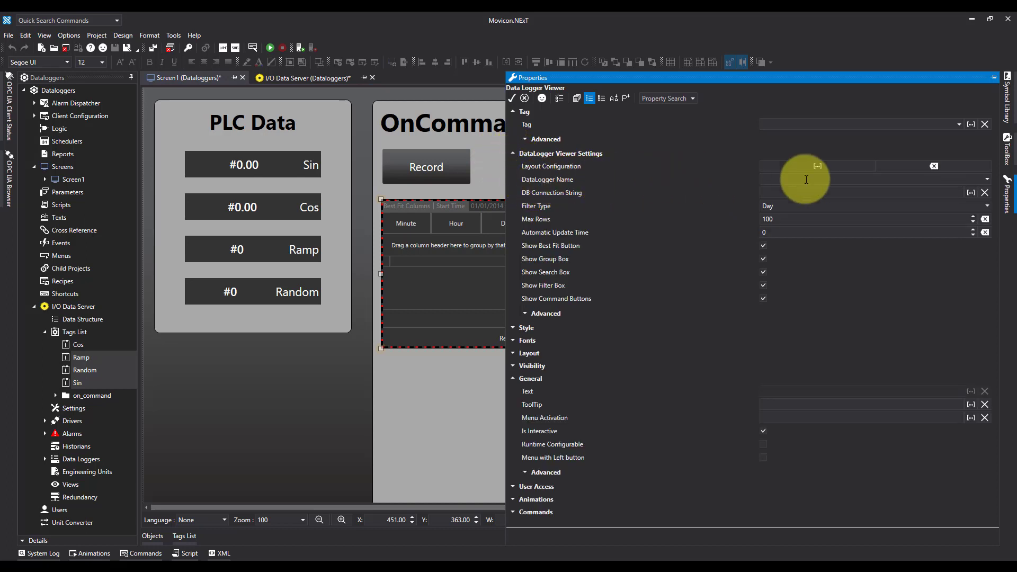
pyautogui.click(988, 179)
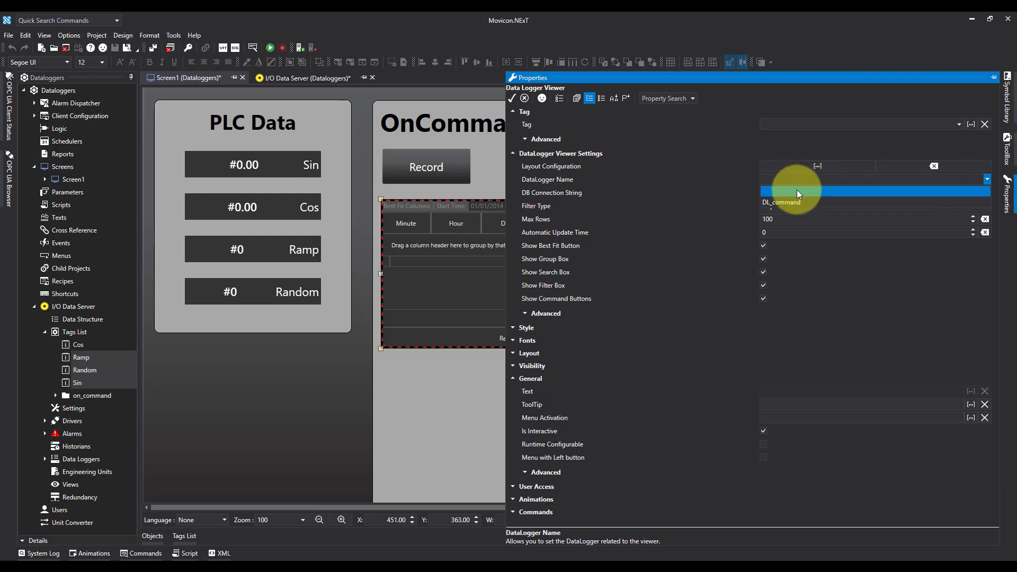
pyautogui.click(781, 202)
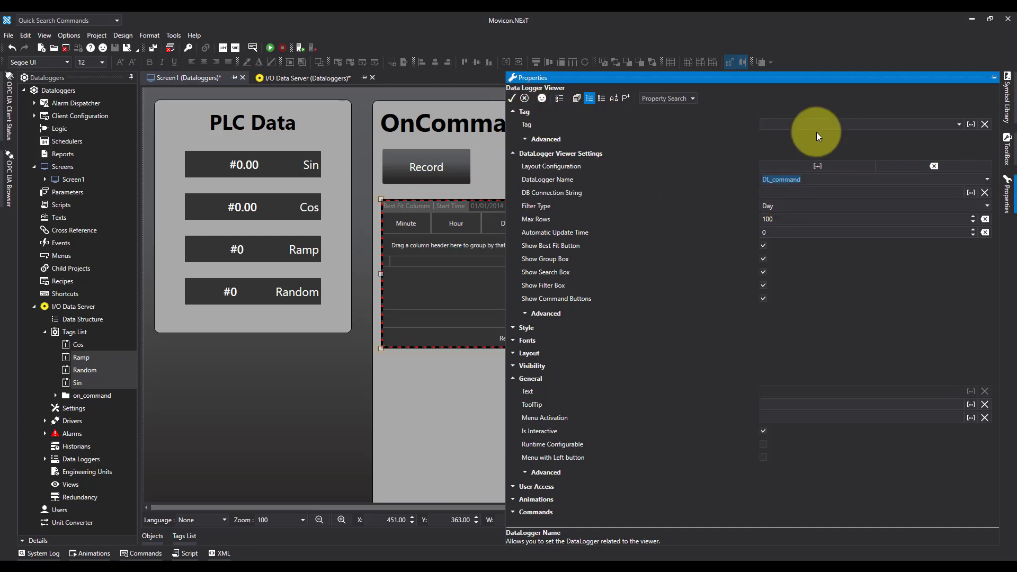
pyautogui.click(822, 167)
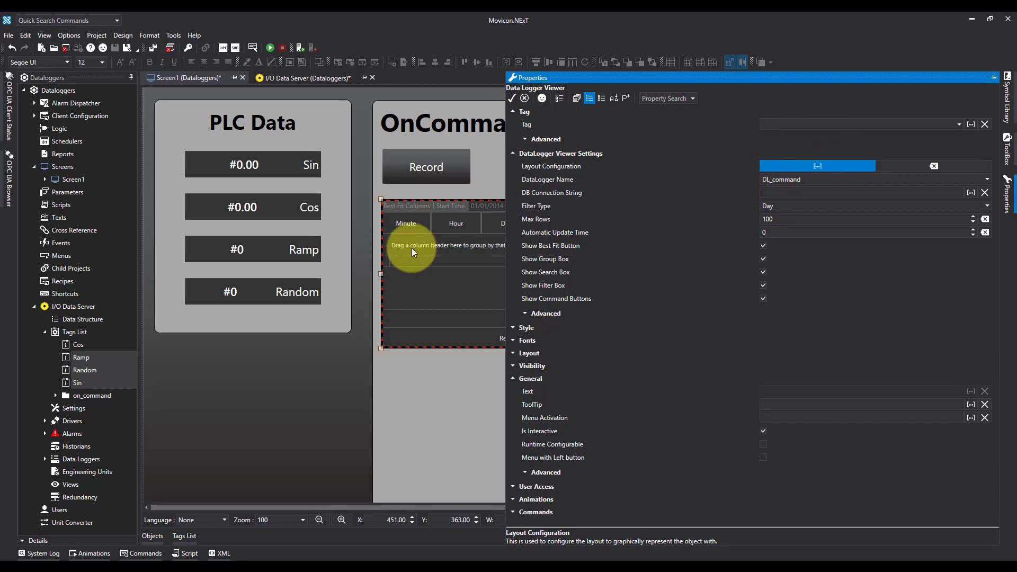
pyautogui.click(841, 169)
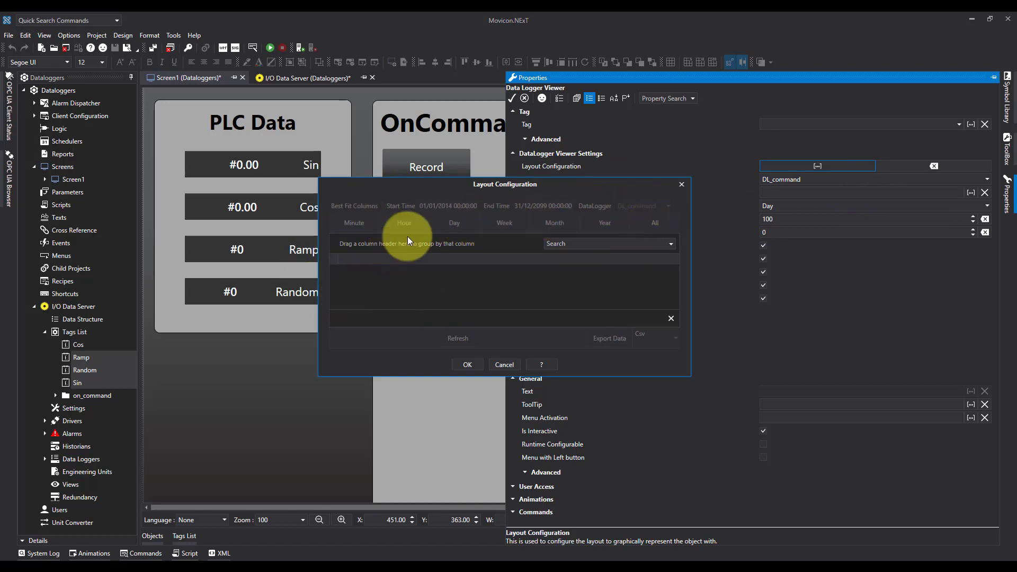
pyautogui.click(506, 365)
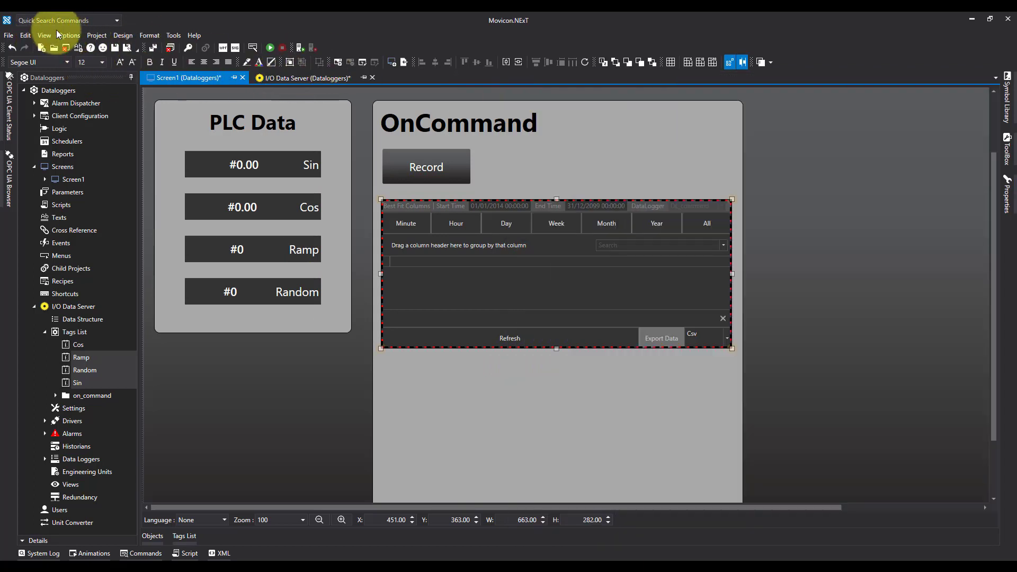
# Step: Save the Datalogger demo project and start it in runtime
pyautogui.click(154, 49)
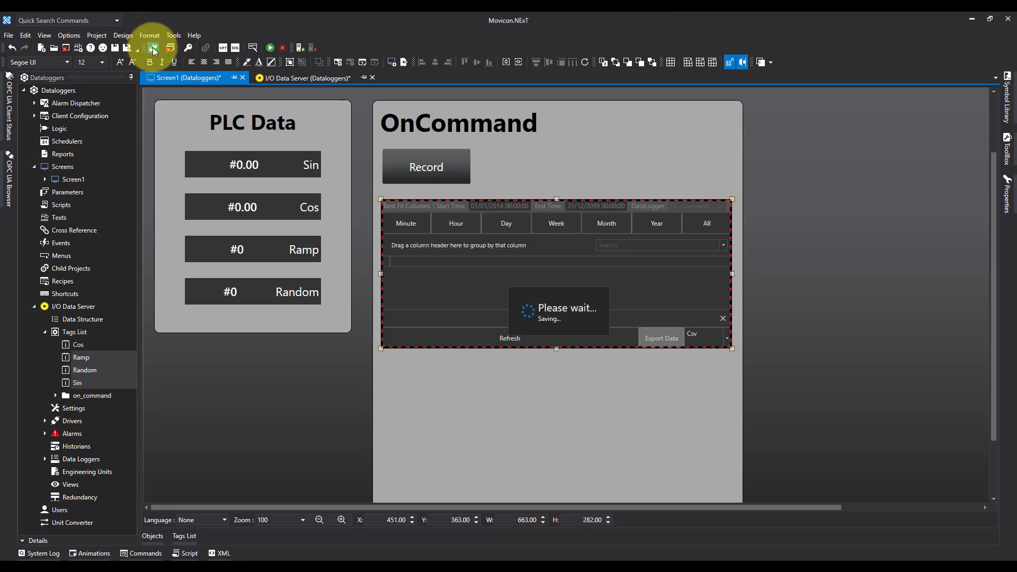
pyautogui.click(271, 49)
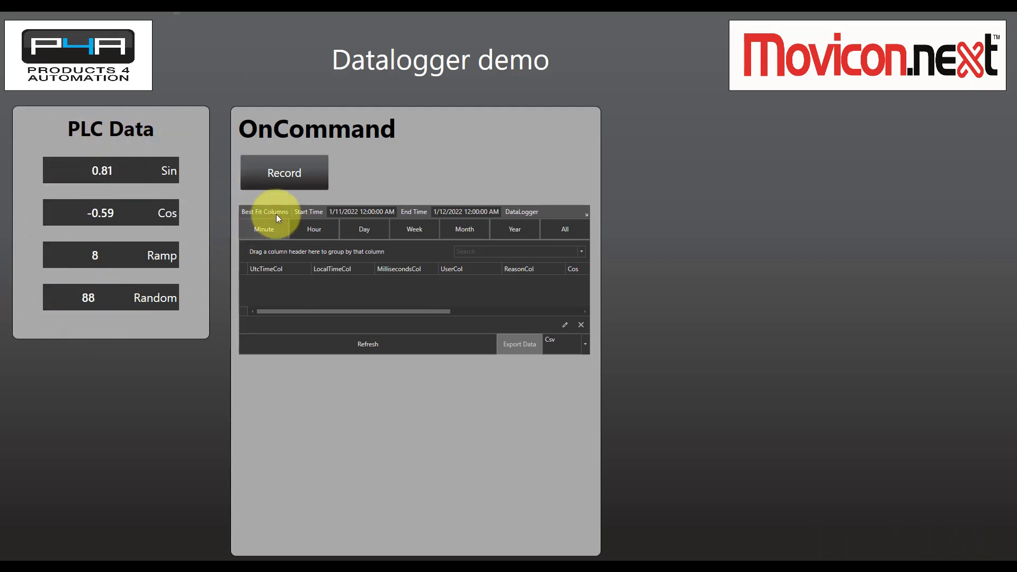
# Step: Record snapshots with the Record button, then refresh the Data Logger Viewer to show the two recorded rows
pyautogui.click(300, 180)
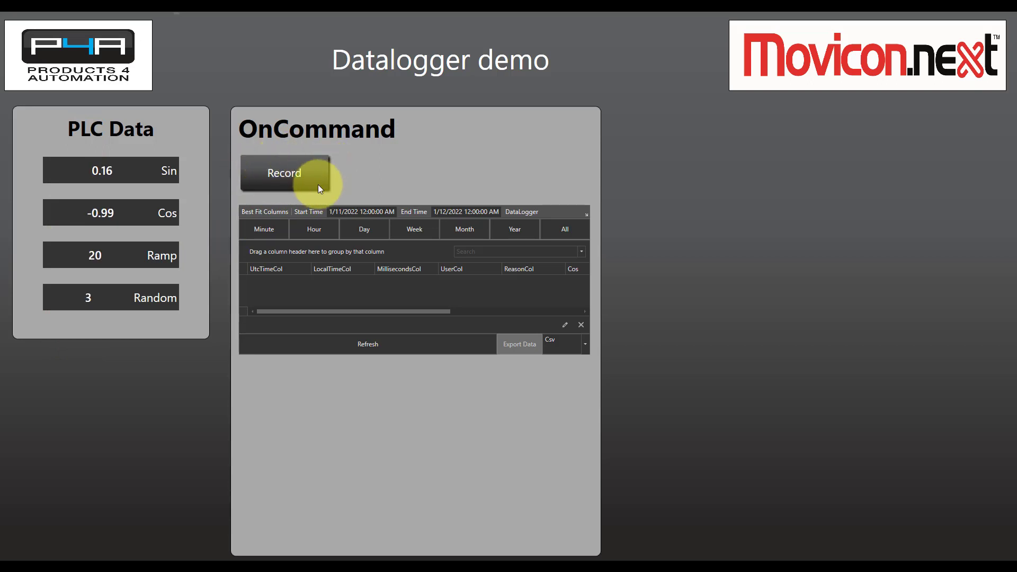
pyautogui.click(257, 185)
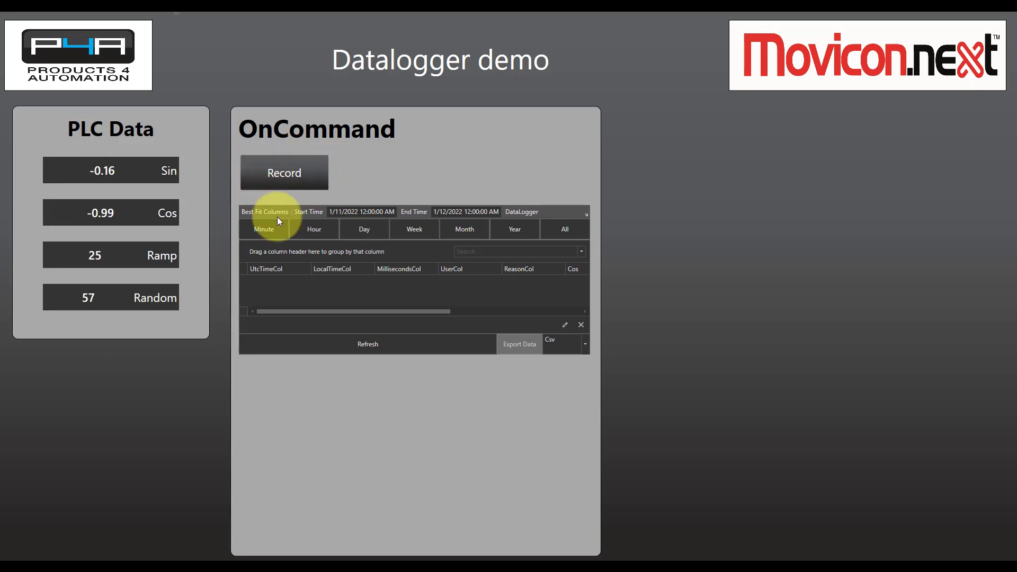
pyautogui.click(338, 345)
pyautogui.click(341, 345)
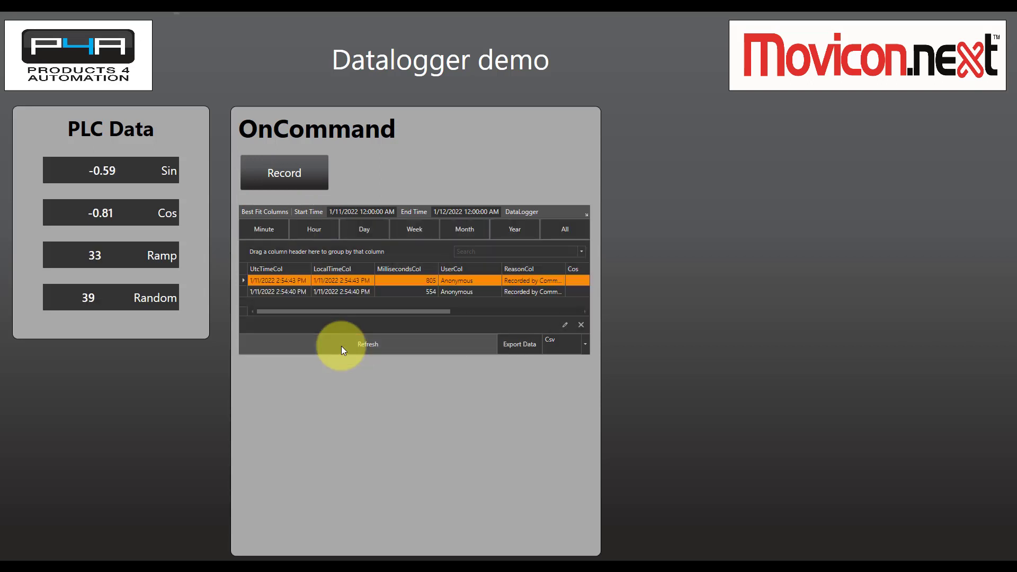
pyautogui.moveTo(373, 311); pyautogui.dragTo(524, 317)
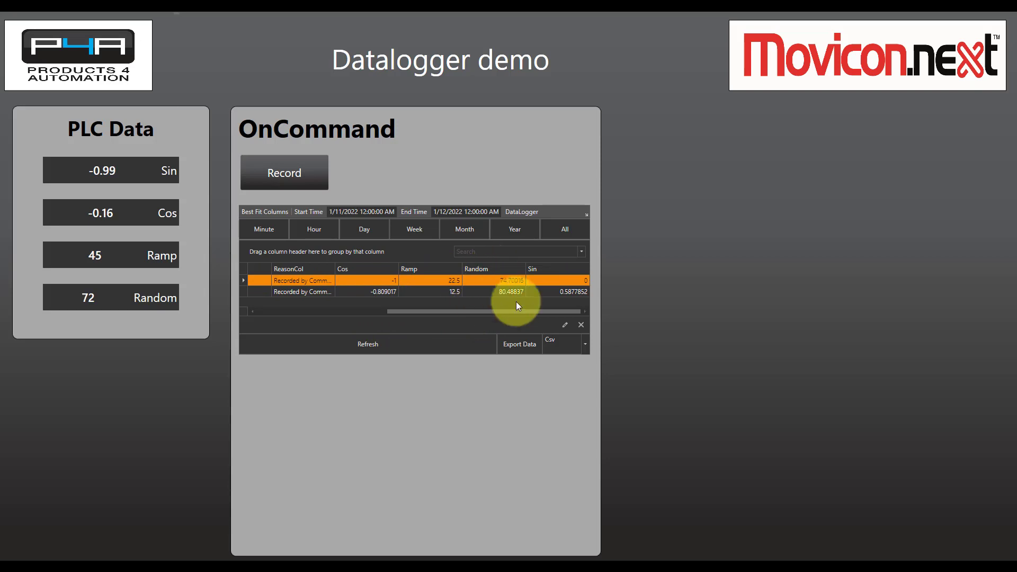
pyautogui.moveTo(525, 313); pyautogui.dragTo(357, 312)
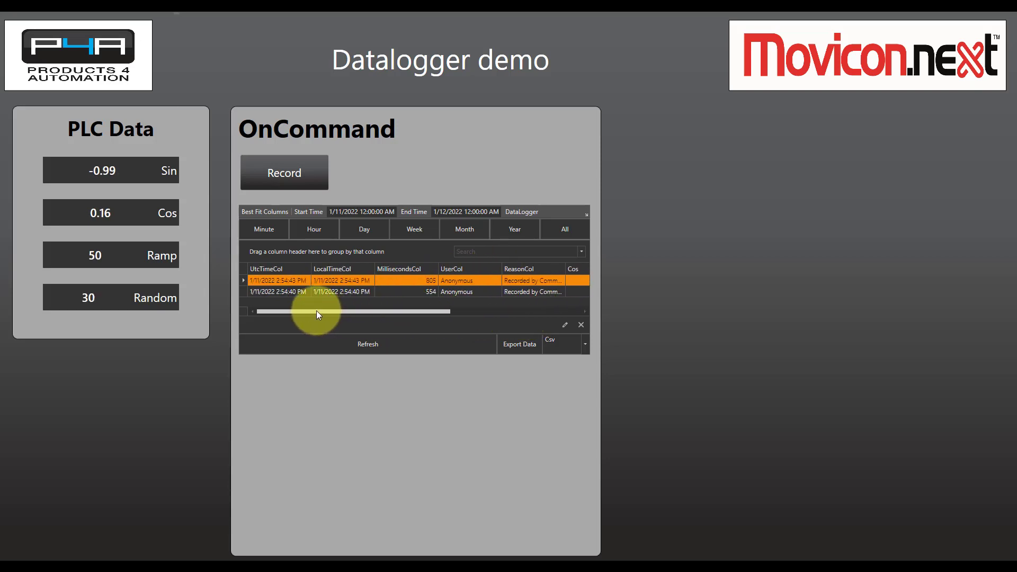